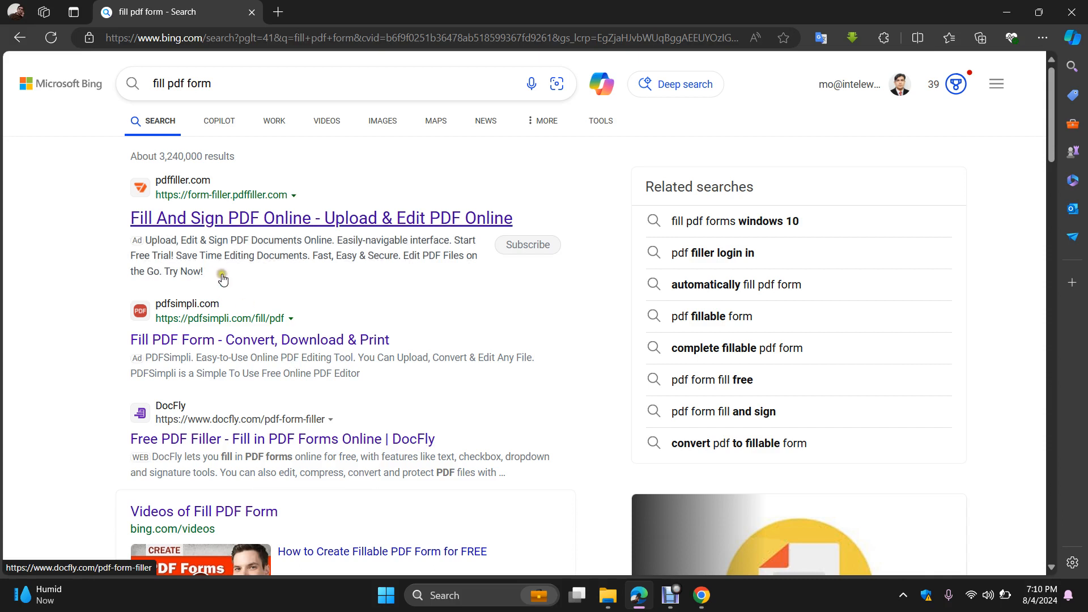
Open DocFly's free PDF form filler from the search results and upload CV Verification Form ver 5-2023.pdf
left_click(231, 89)
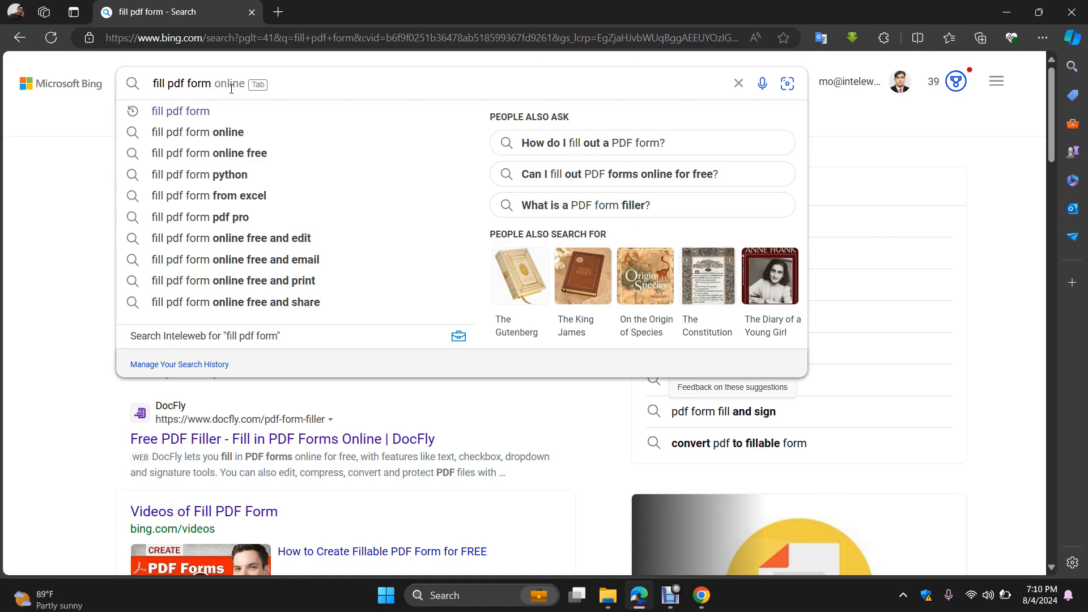
left_click(55, 232)
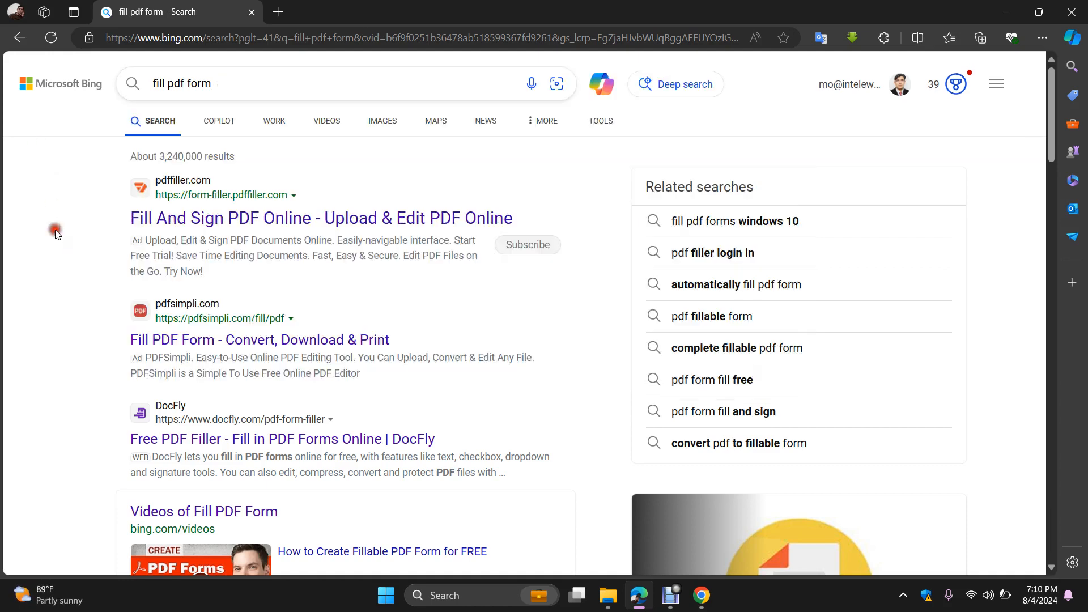
left_click(155, 441)
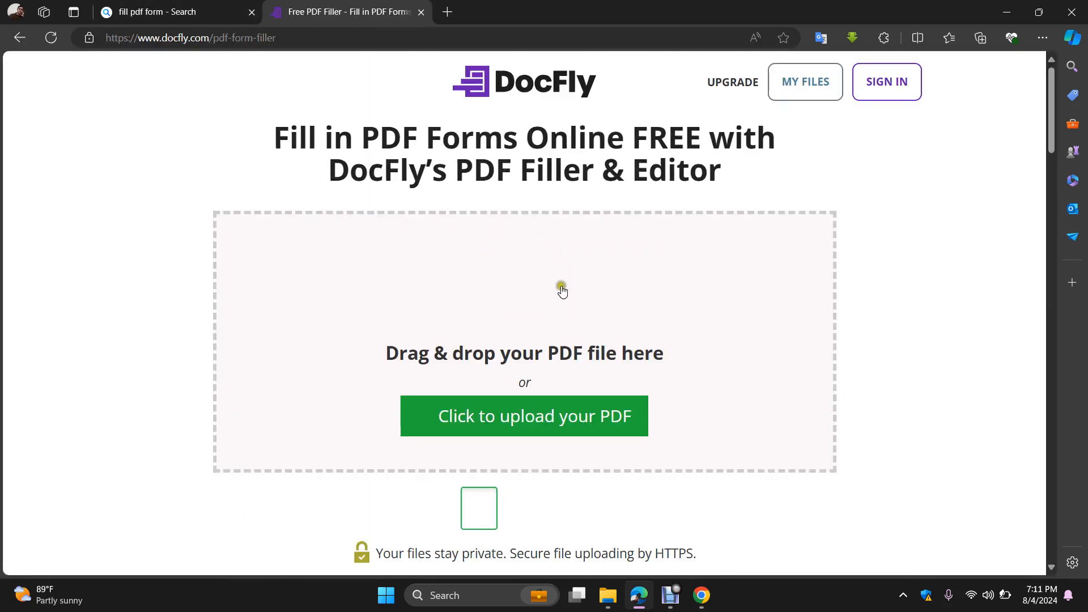
left_click(561, 296)
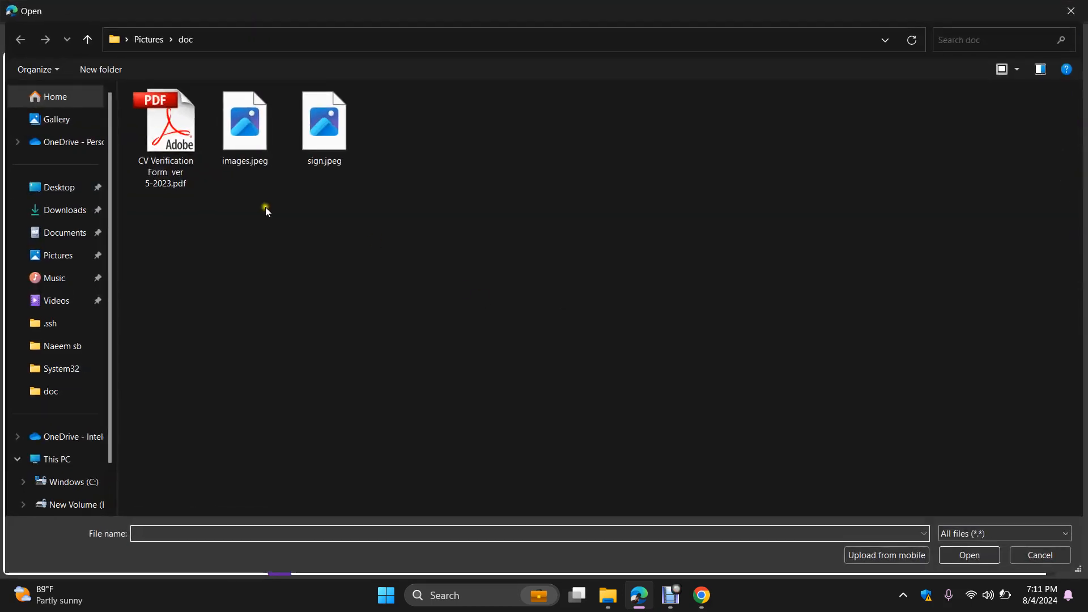
double_click(177, 153)
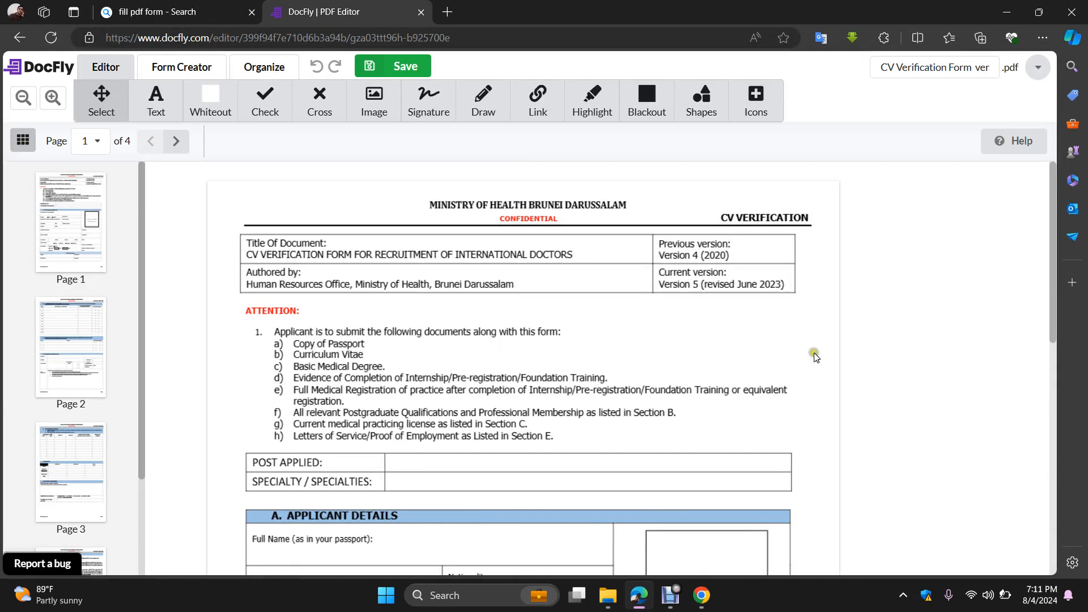
Add the text "Software Engineer" to the Post Applied field with the Text tool
left_click_drag(1052, 306, 1052, 376)
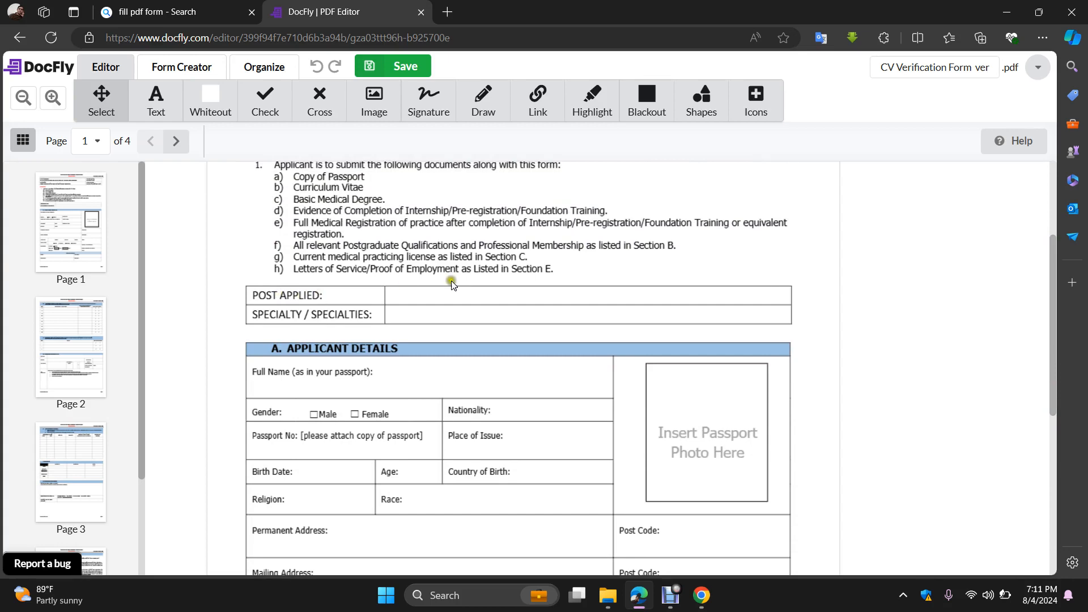
left_click(156, 102)
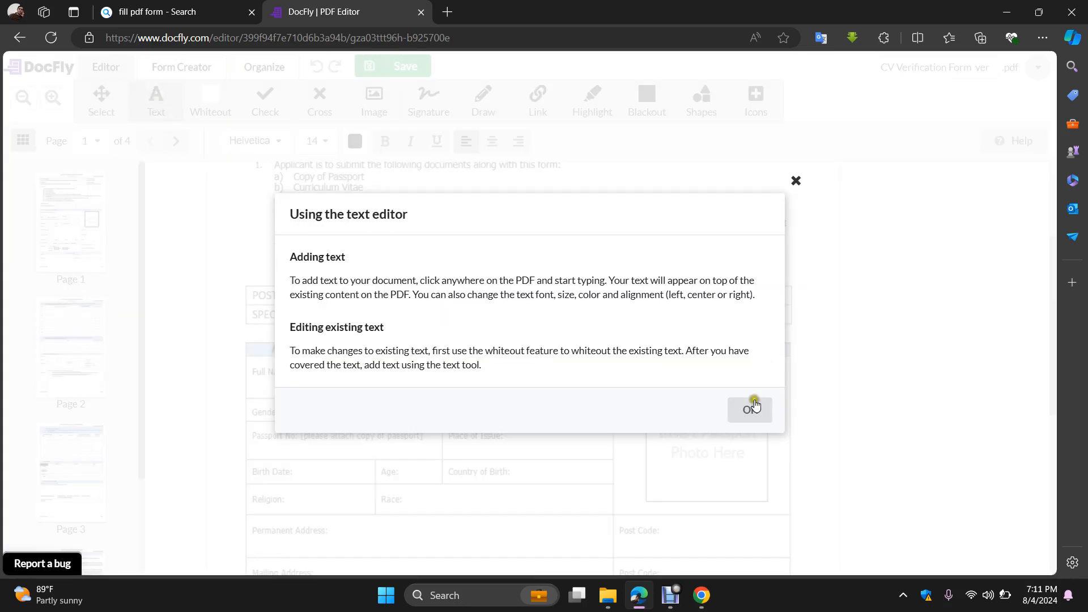
left_click(753, 409)
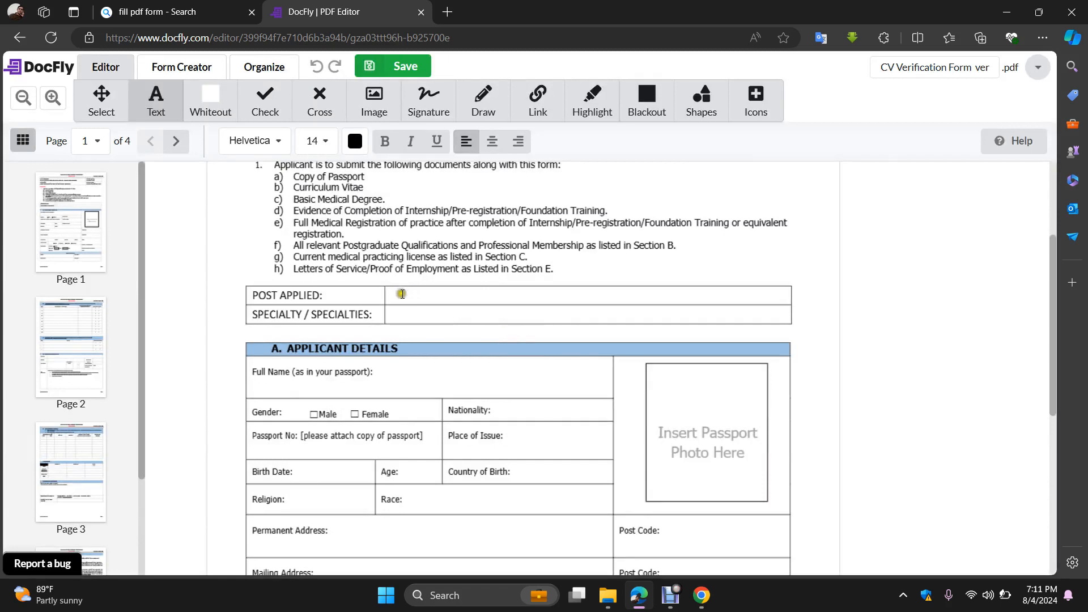
left_click(398, 294)
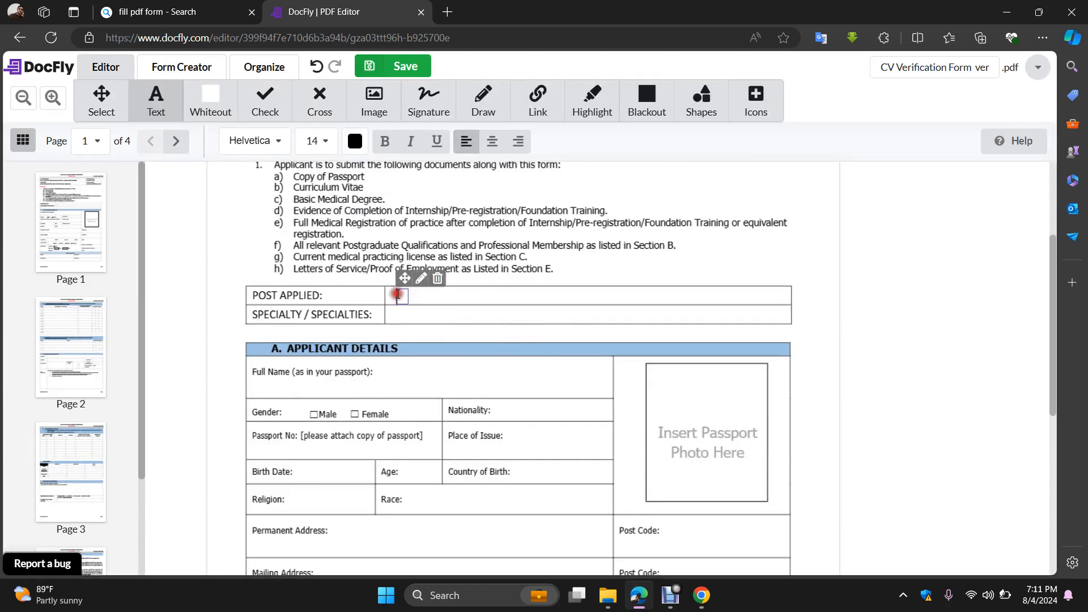
type("Soft")
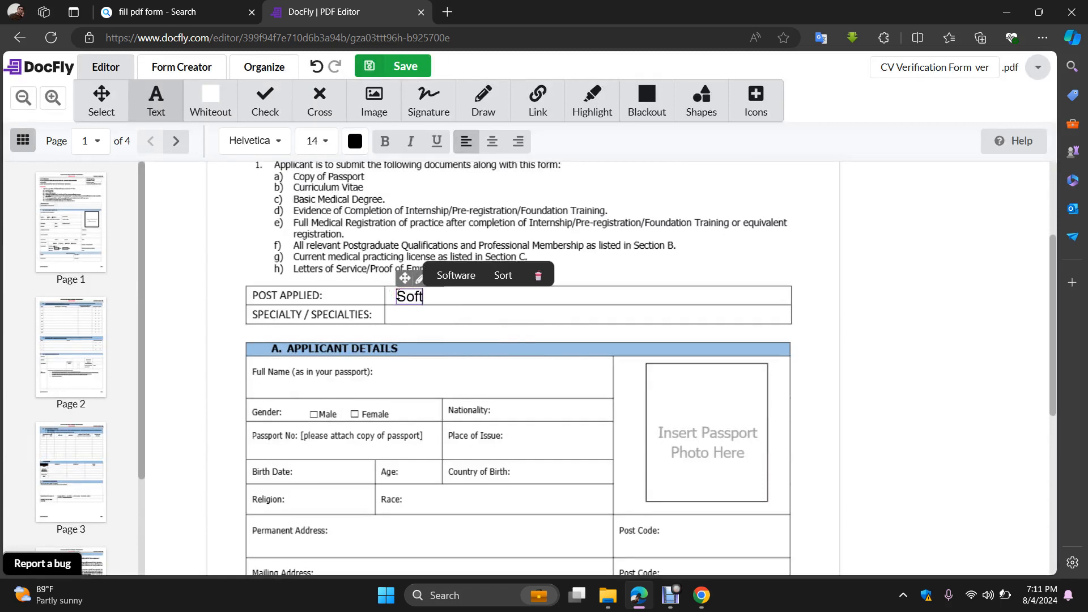
type("ware Engineer")
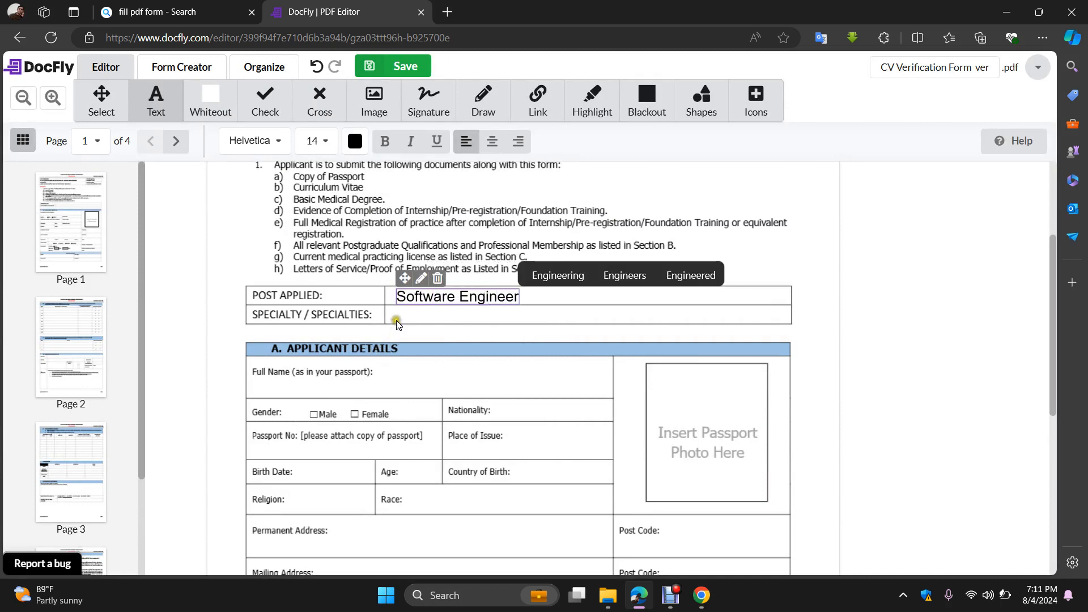
Add the text "Python (Djano)" to the Specialty / Specialties field and align it within the row
left_click(397, 317)
left_click(398, 316)
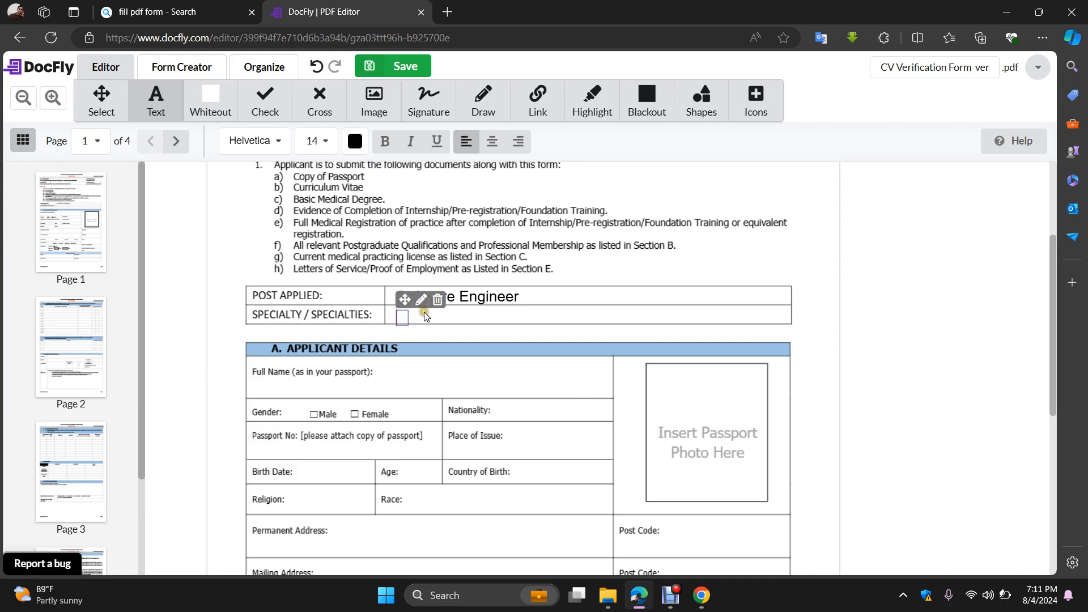
left_click(395, 315)
type("Pythion ()")
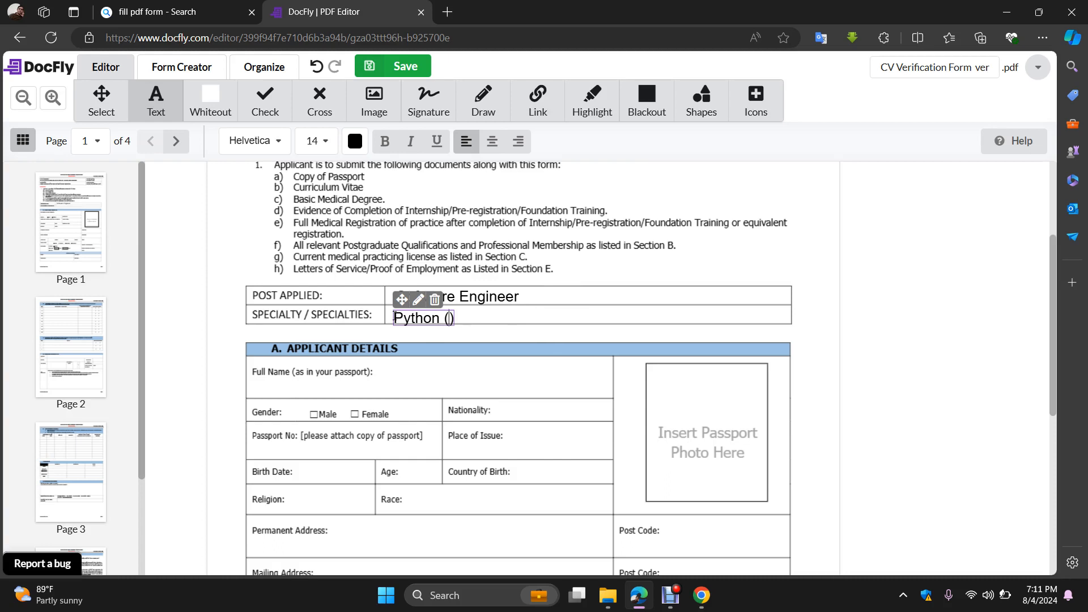
type("Djano")
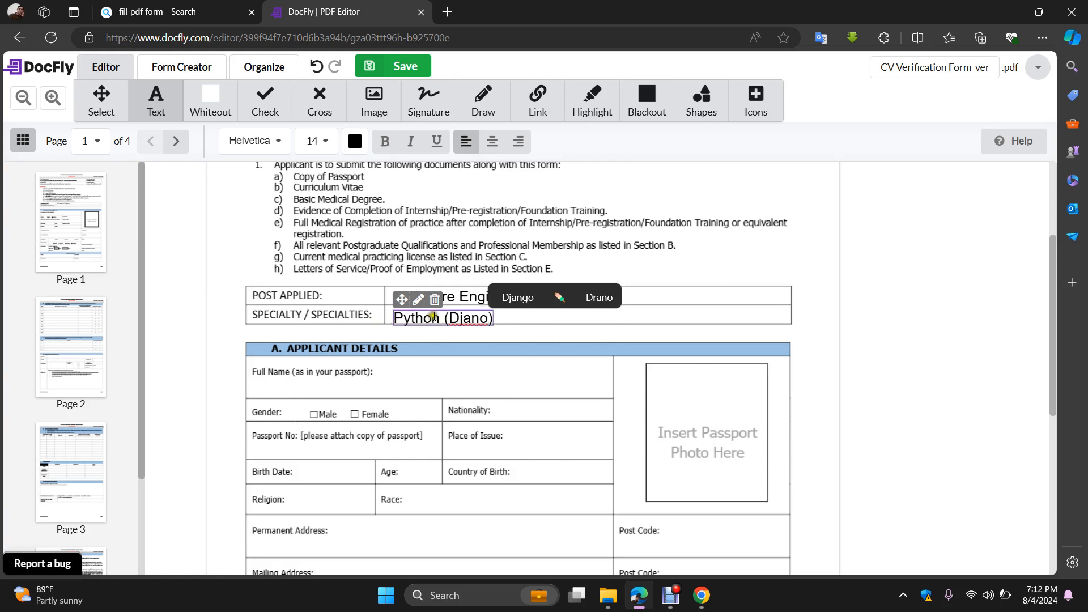
left_click_drag(402, 301, 399, 298)
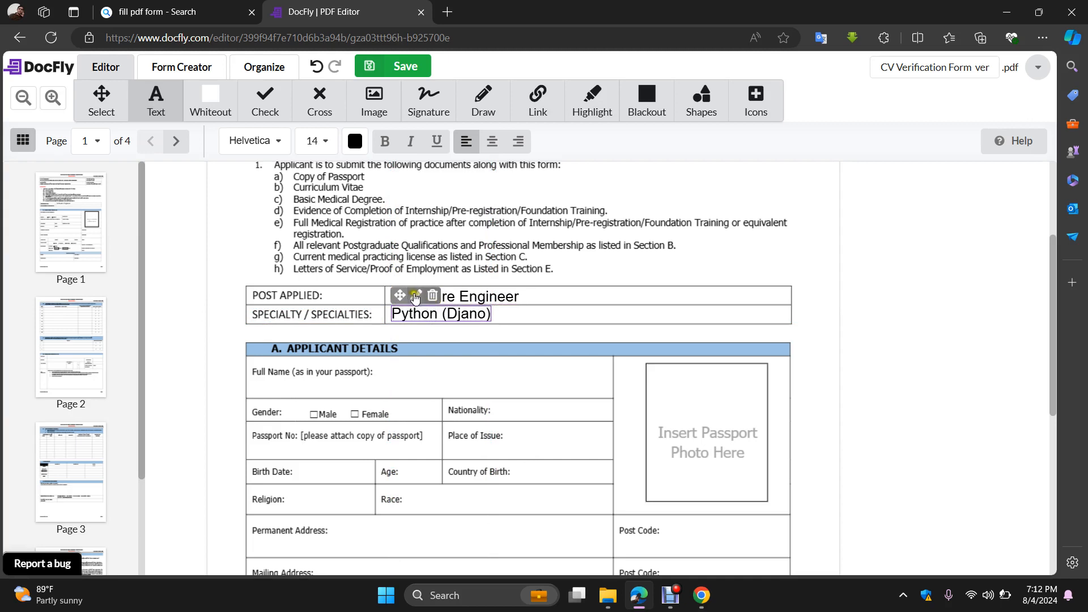
left_click(818, 321)
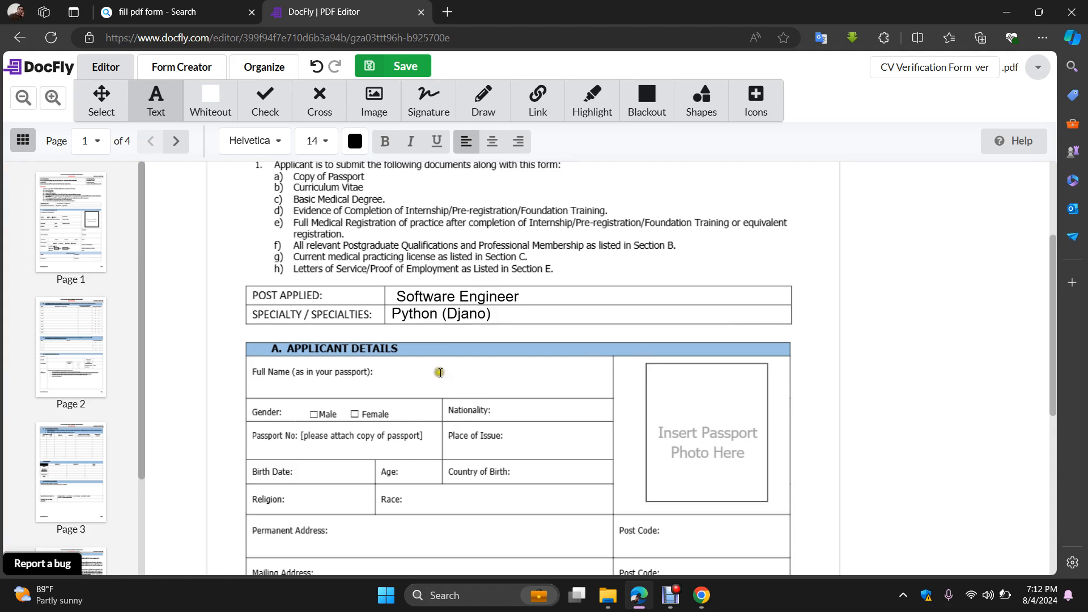
Enter the applicant's name in the Full Name field of the Applicant Details section
left_click(395, 377)
type("E")
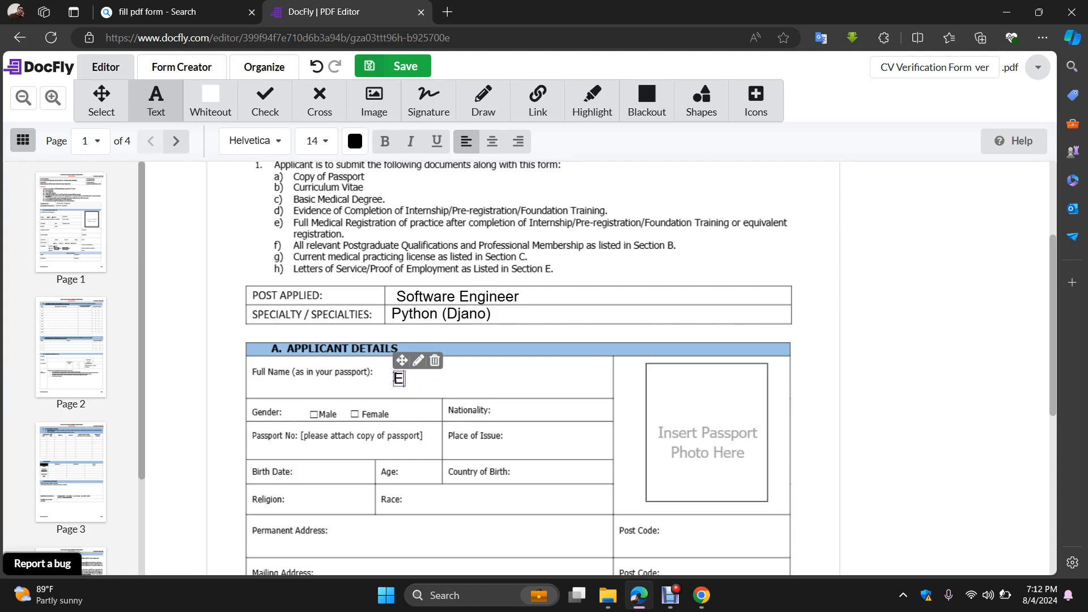
type("ssac")
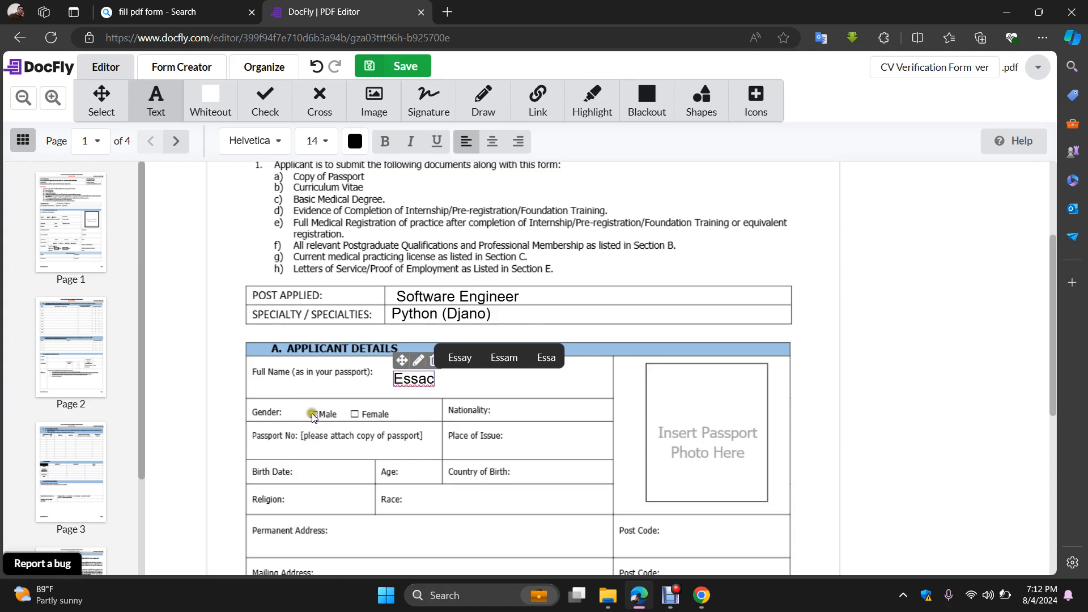
Set the Check tool to size 9 and red (FF0000)
left_click(251, 108)
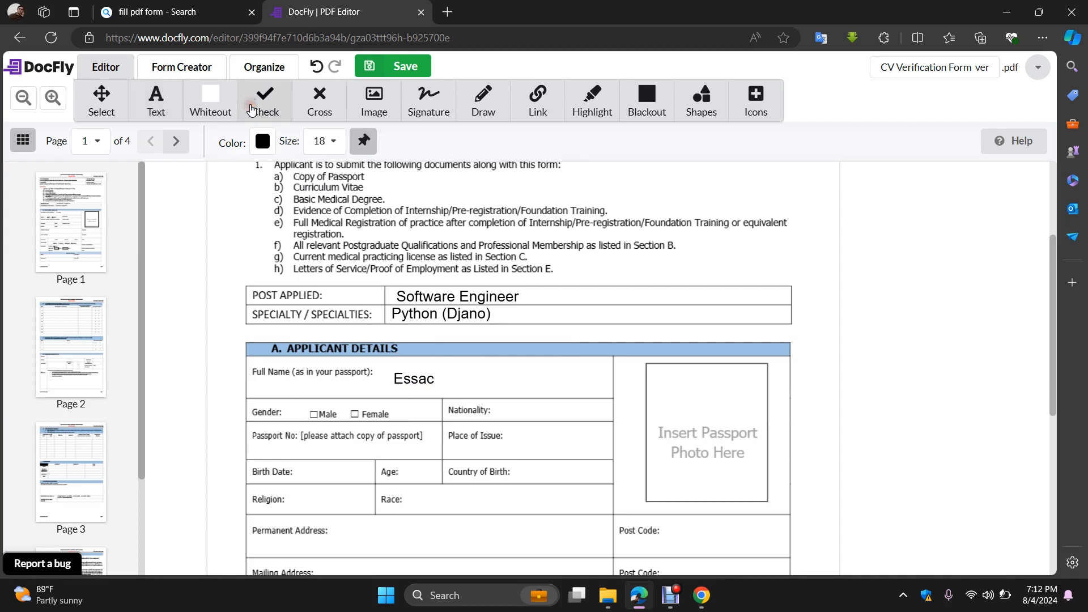
left_click(337, 143)
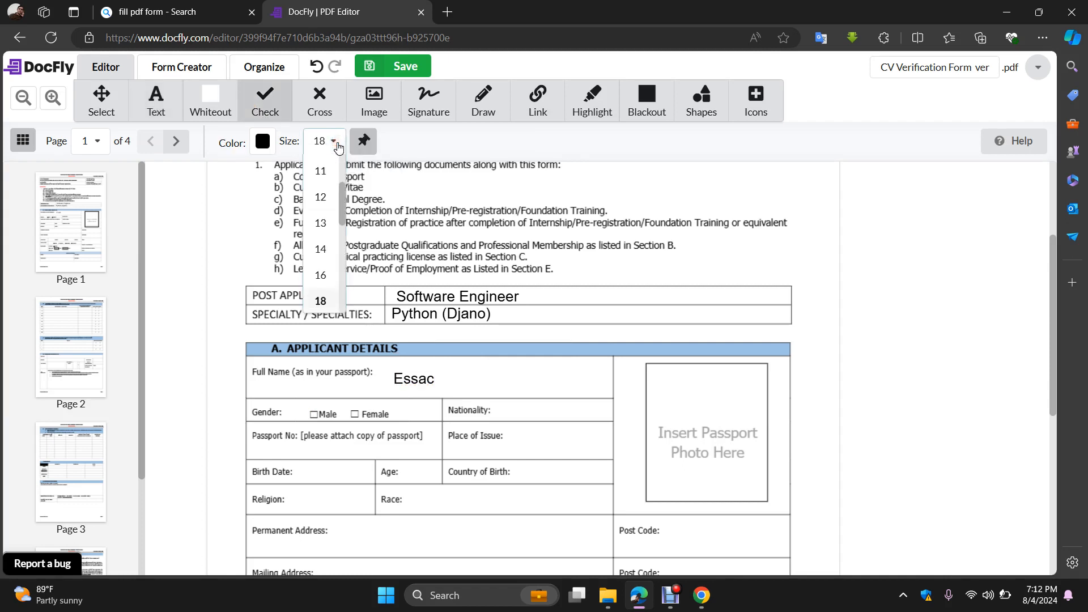
left_click_drag(342, 206, 341, 179)
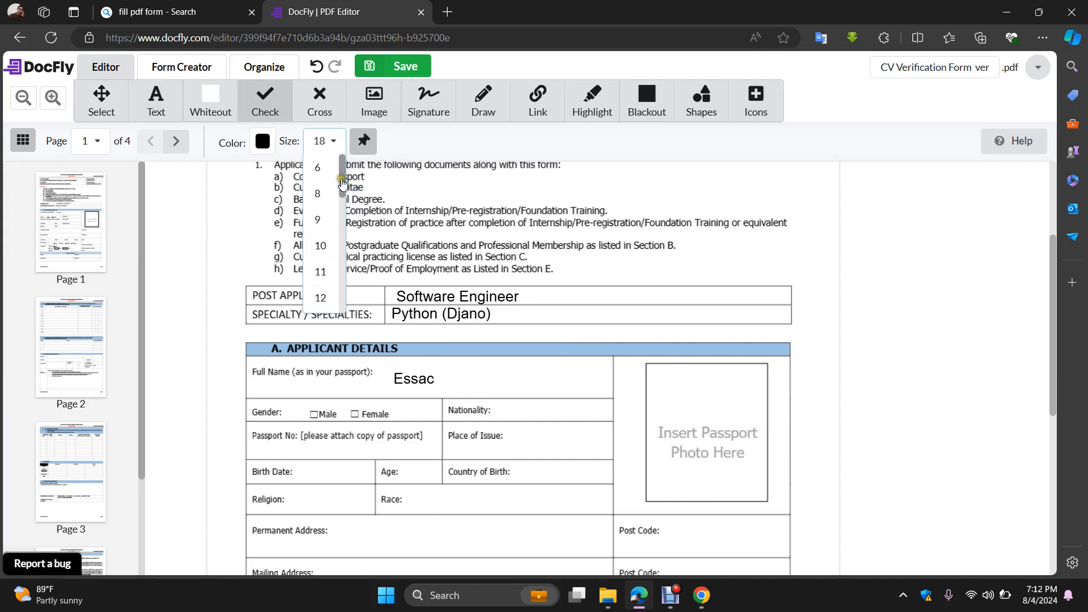
scroll(341, 187, "down", 2)
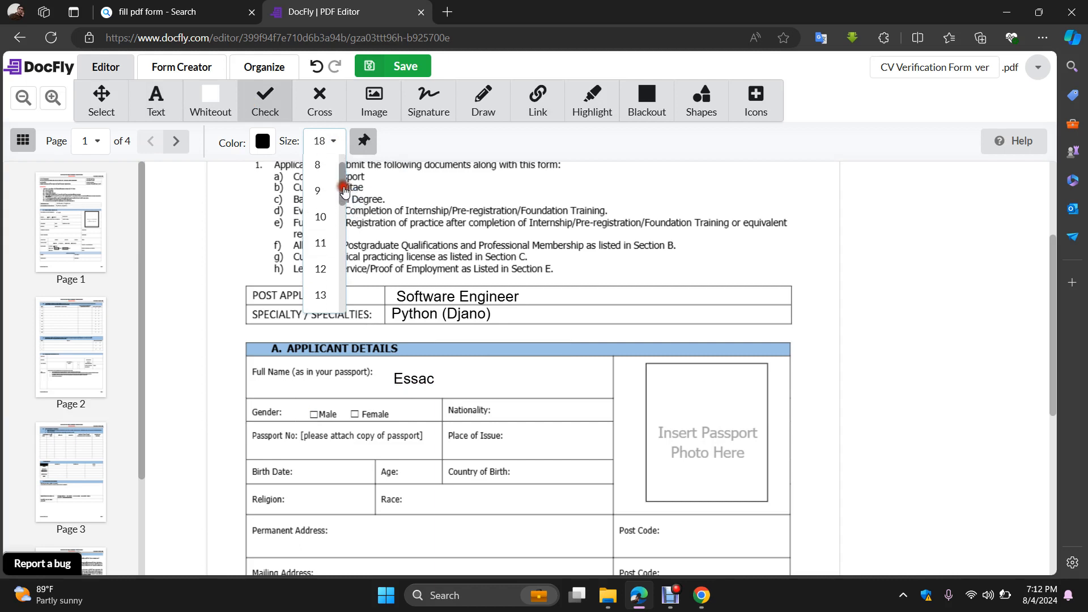
left_click(318, 190)
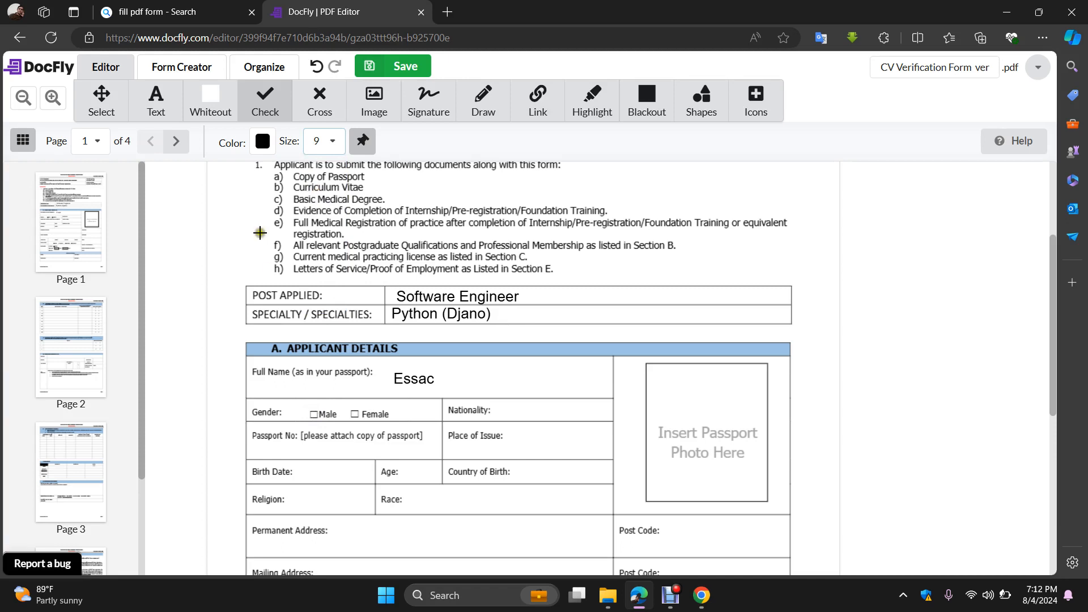
left_click(263, 143)
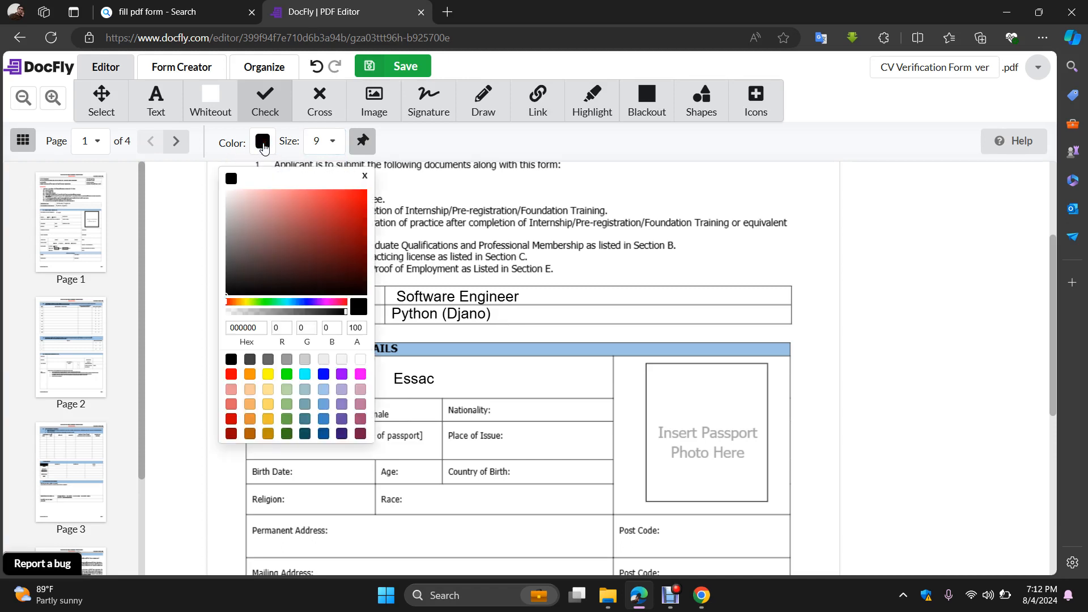
left_click(263, 144)
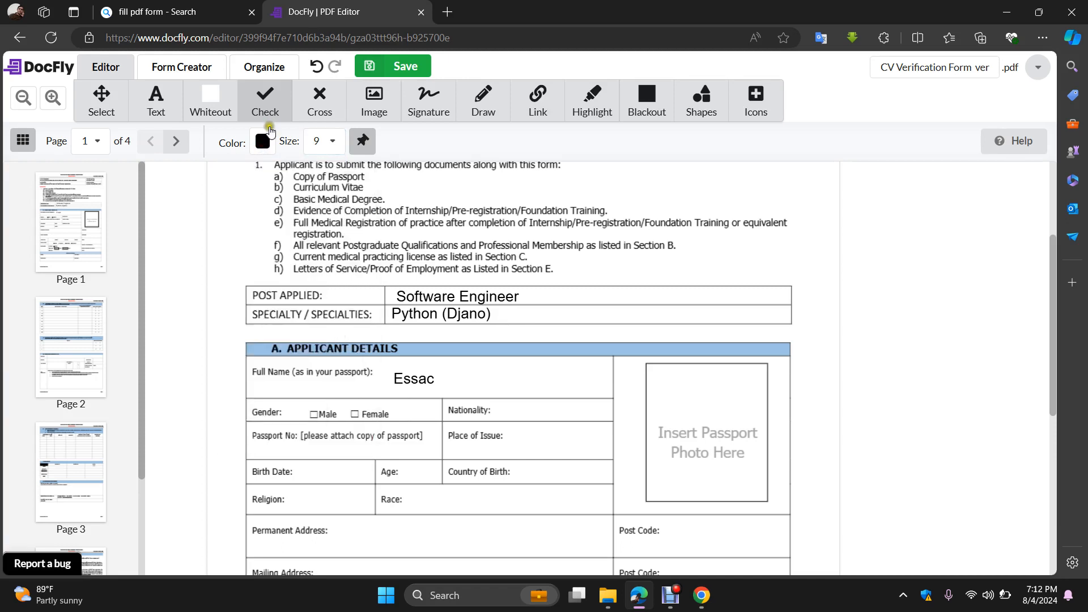
left_click(261, 142)
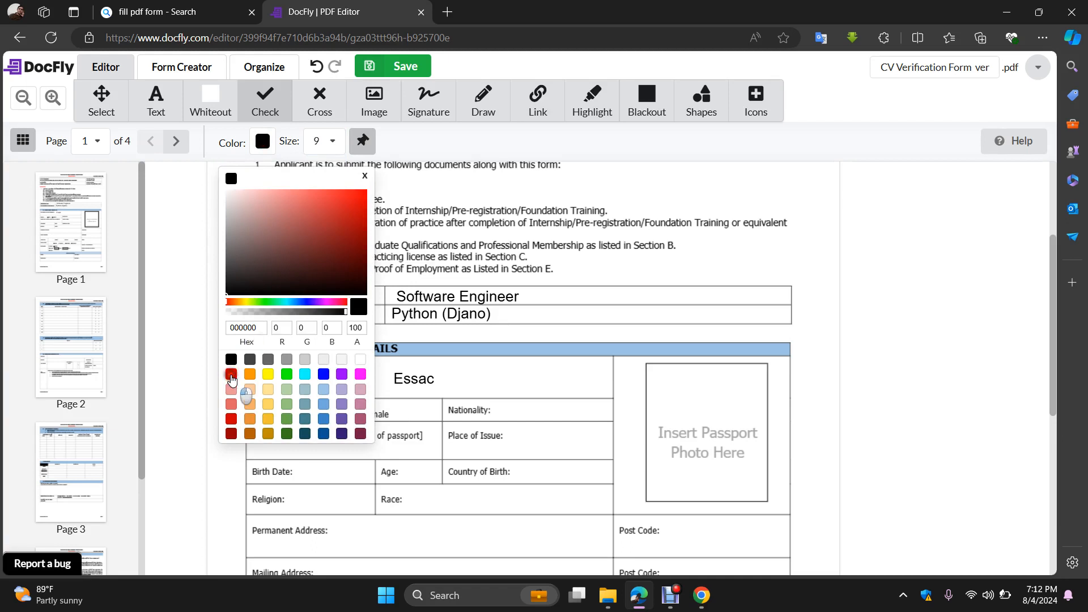
left_click(231, 375)
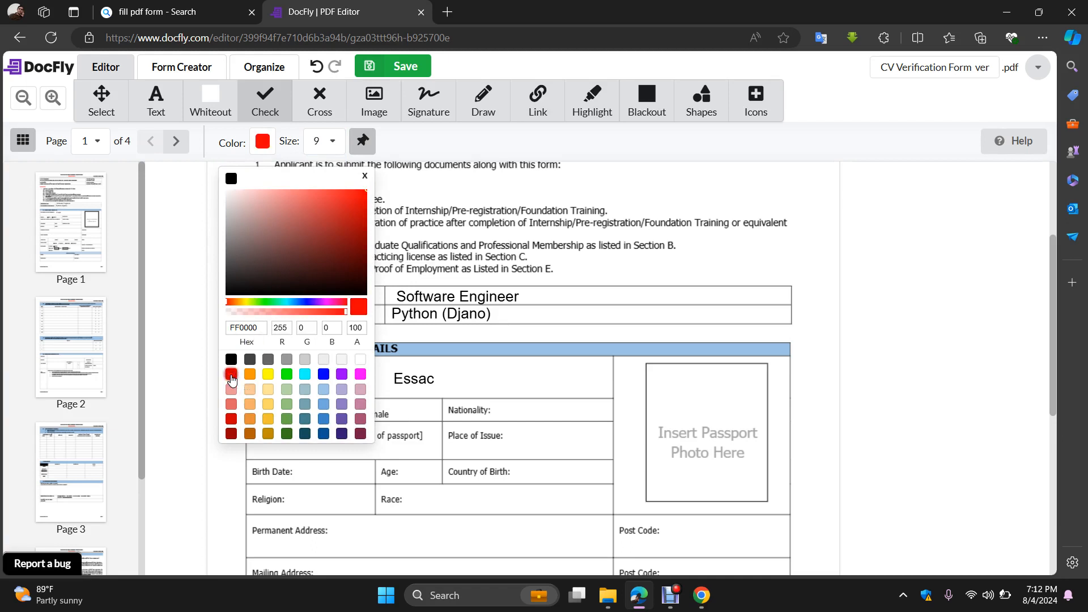
left_click(400, 137)
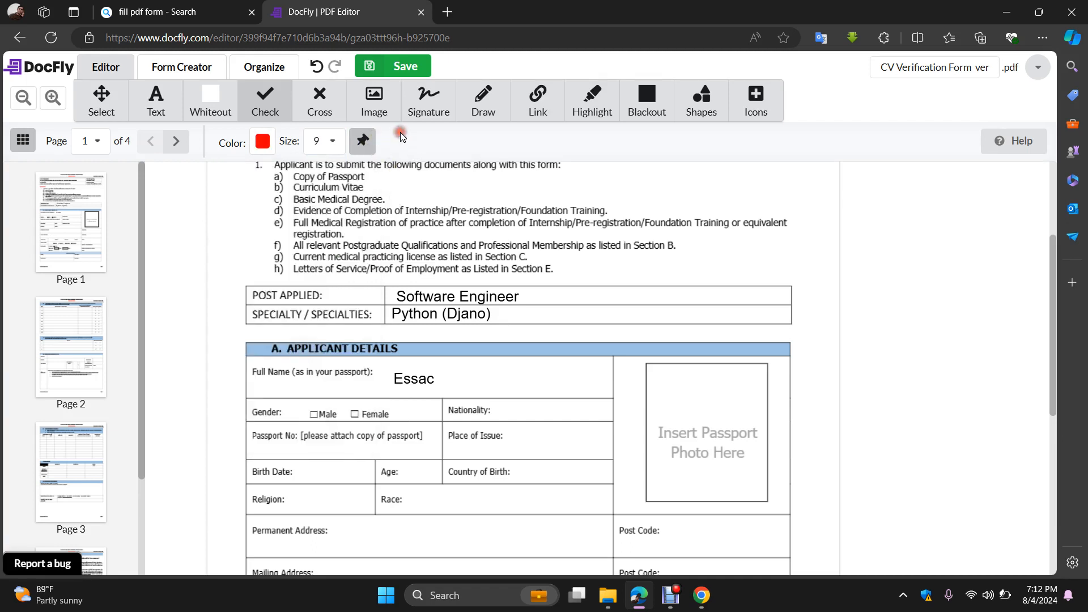
Place check marks on Male for gender, Single for marital status, and Father and Others for dependents
left_click(313, 414)
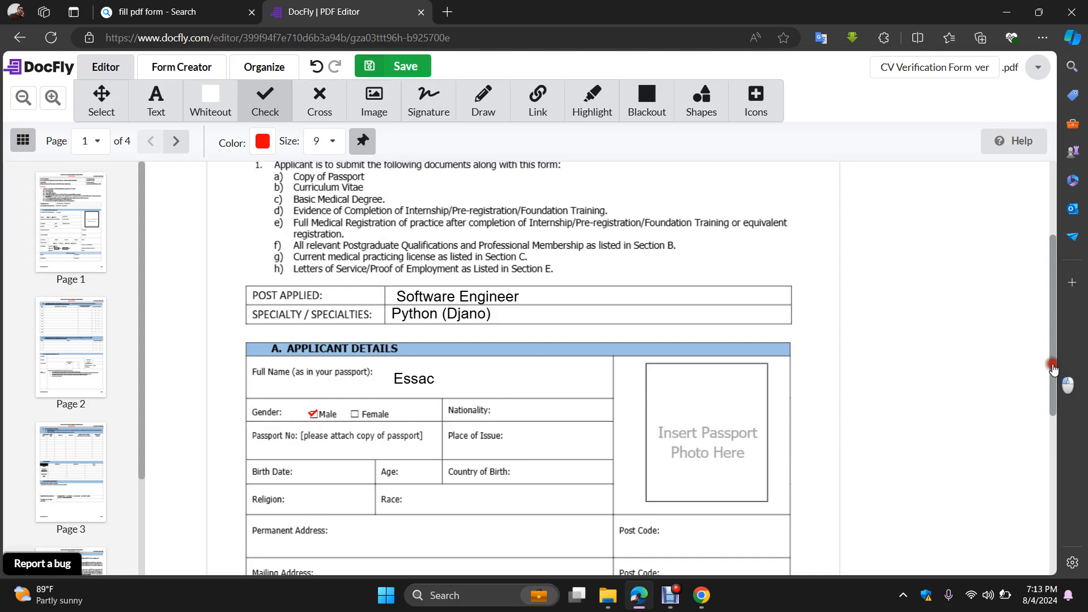
left_click_drag(1051, 364, 1049, 475)
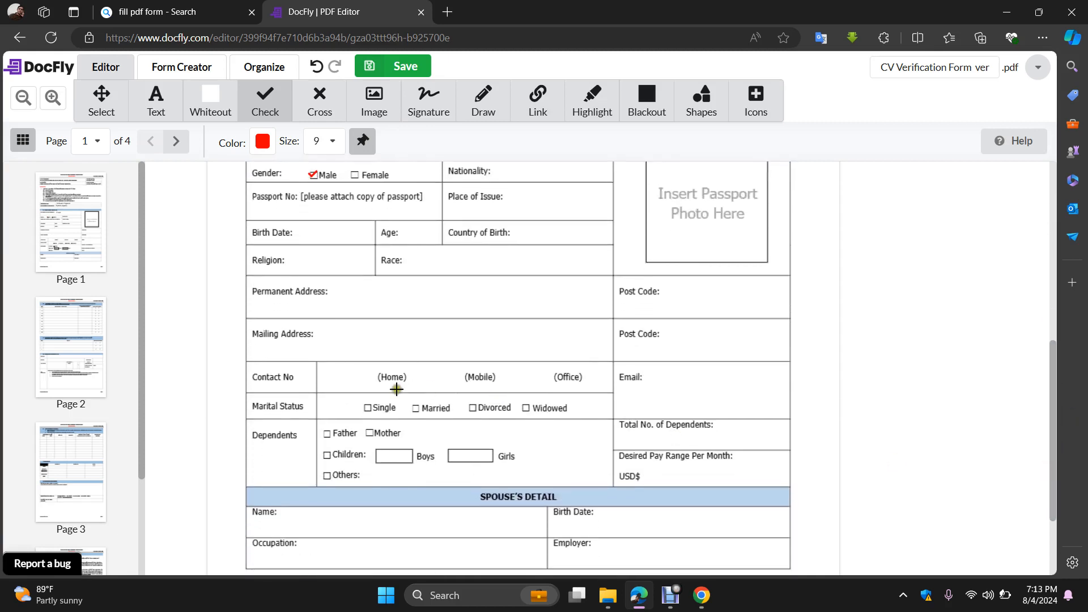
left_click(369, 408)
left_click(325, 433)
left_click(328, 477)
Upload images.jpeg from the doc folder and delete the second entry from the uploaded images list
left_click_drag(1058, 378, 1048, 313)
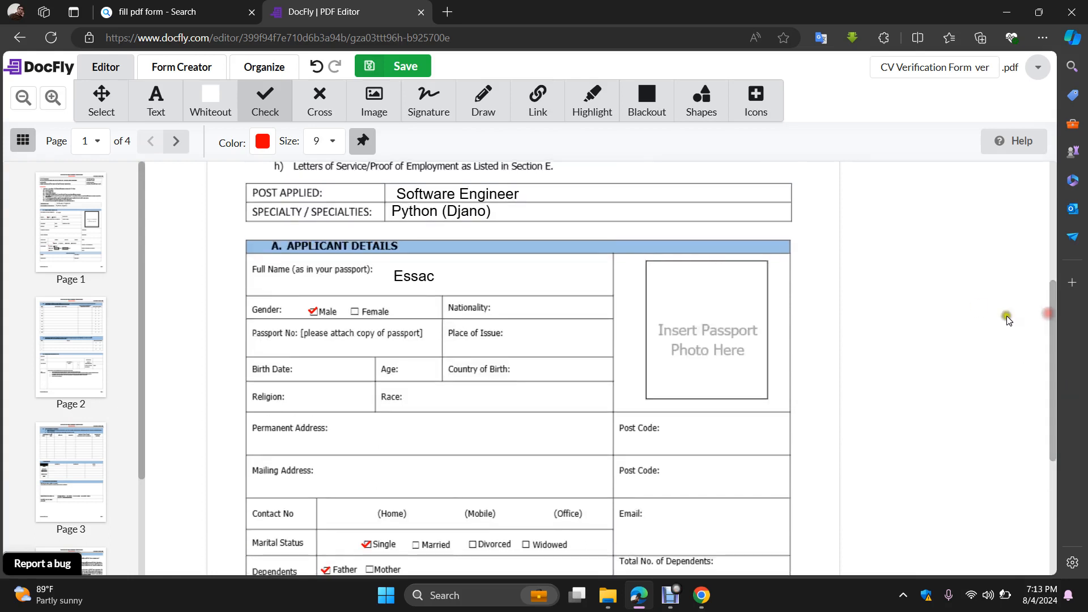
left_click(377, 94)
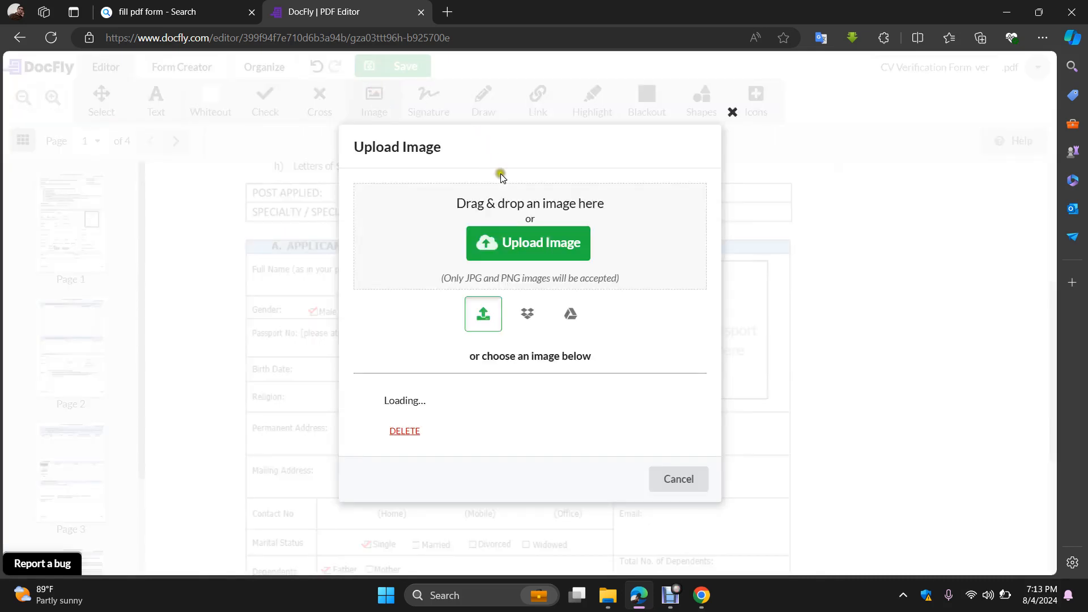
left_click(476, 242)
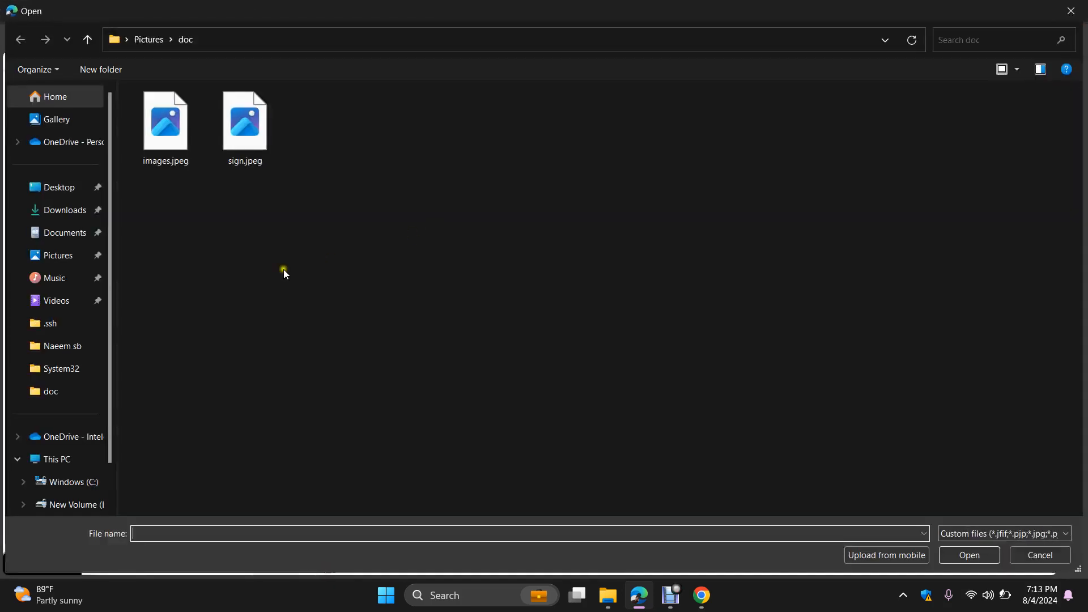
double_click(176, 146)
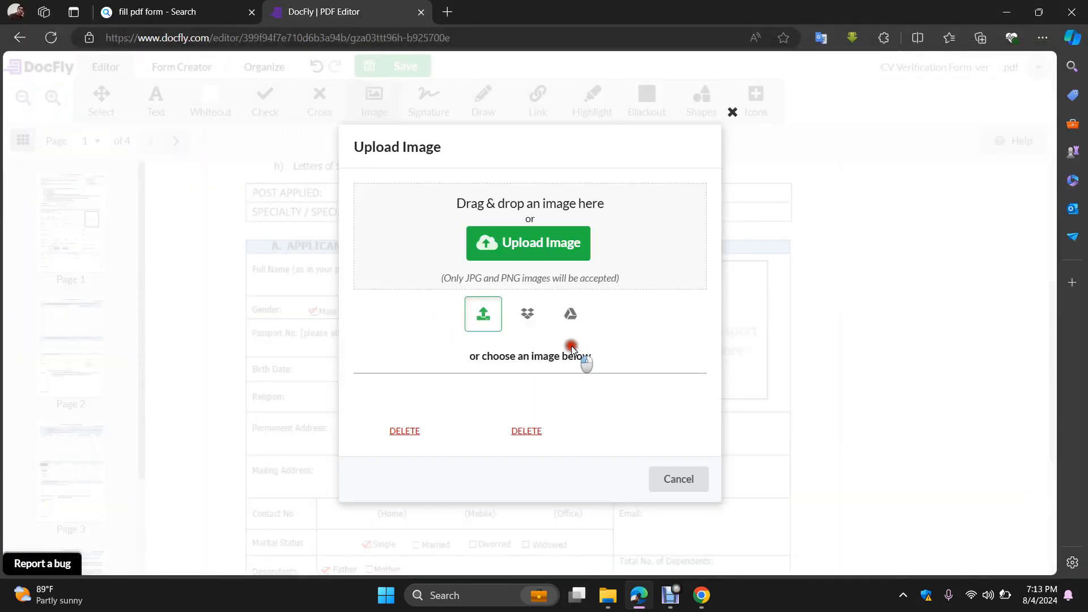
left_click(521, 435)
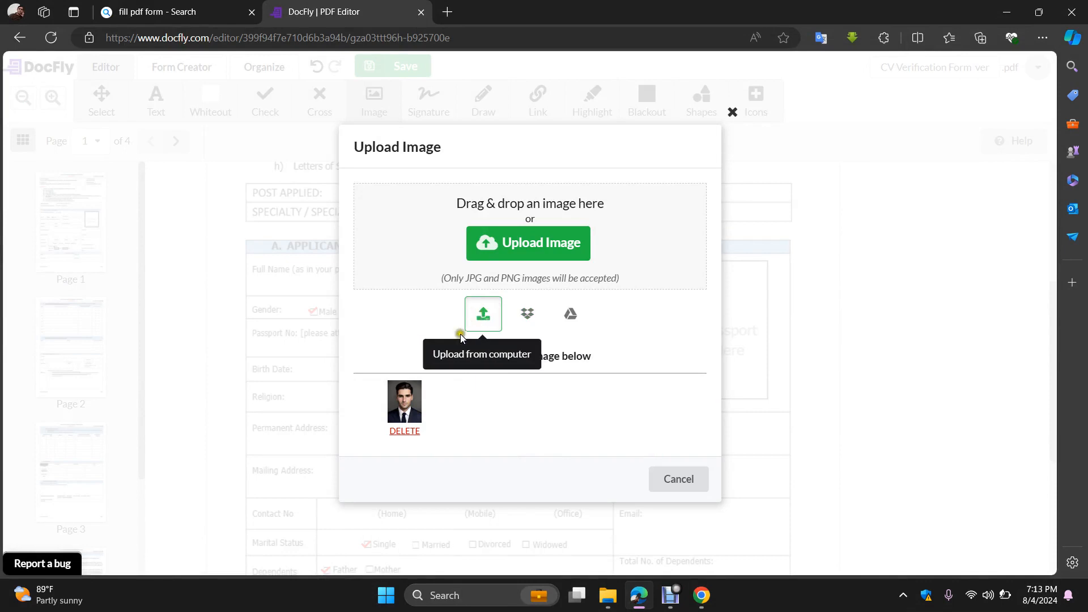
Insert the uploaded portrait into the passport photo box on page 1 and enlarge it to fill the frame
left_click(483, 317)
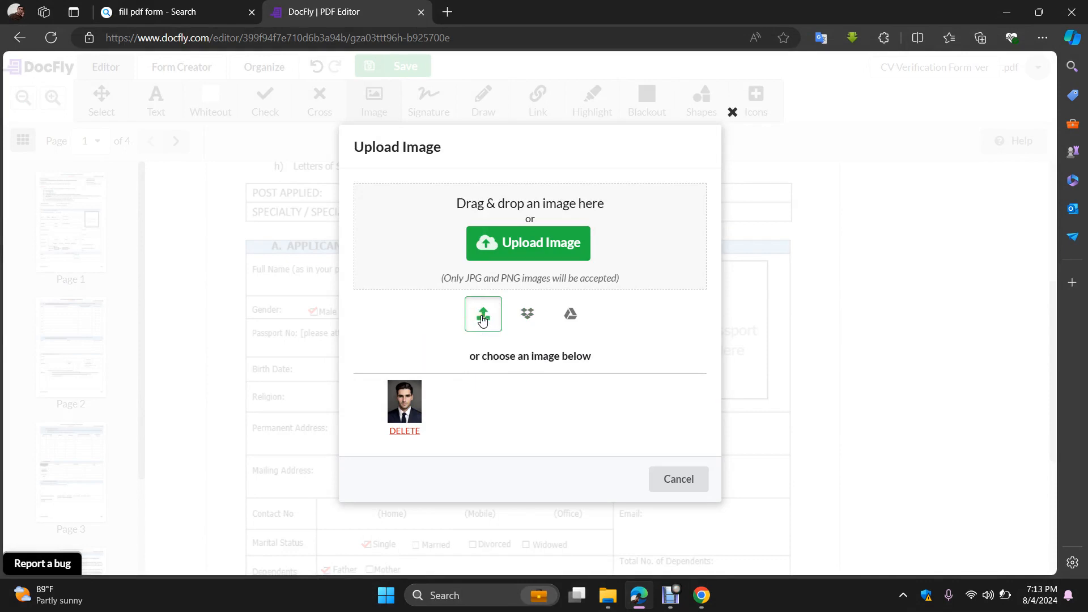
left_click(401, 401)
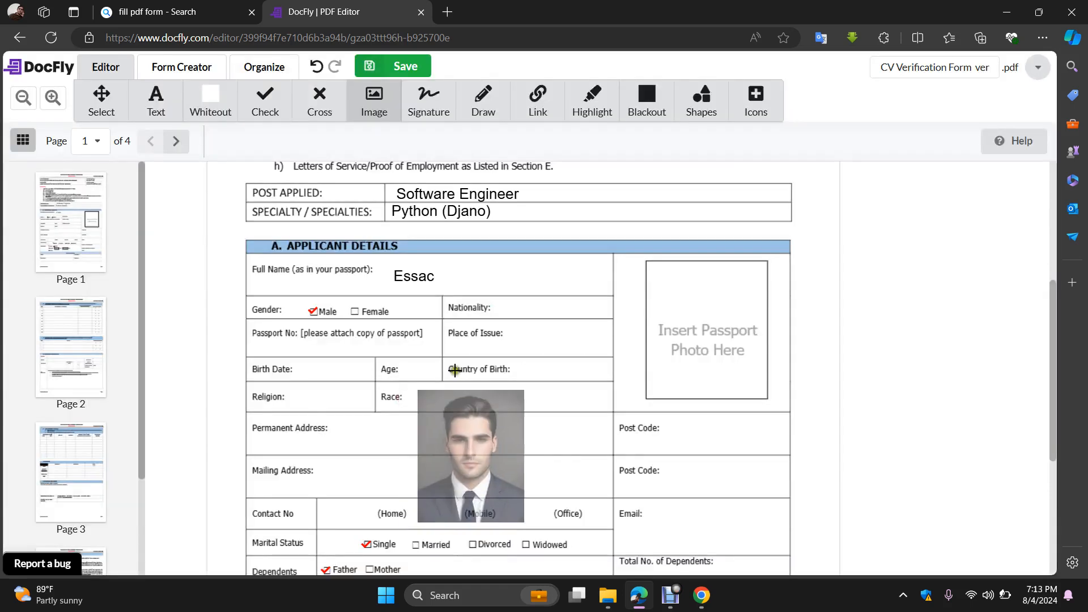
left_click(644, 262)
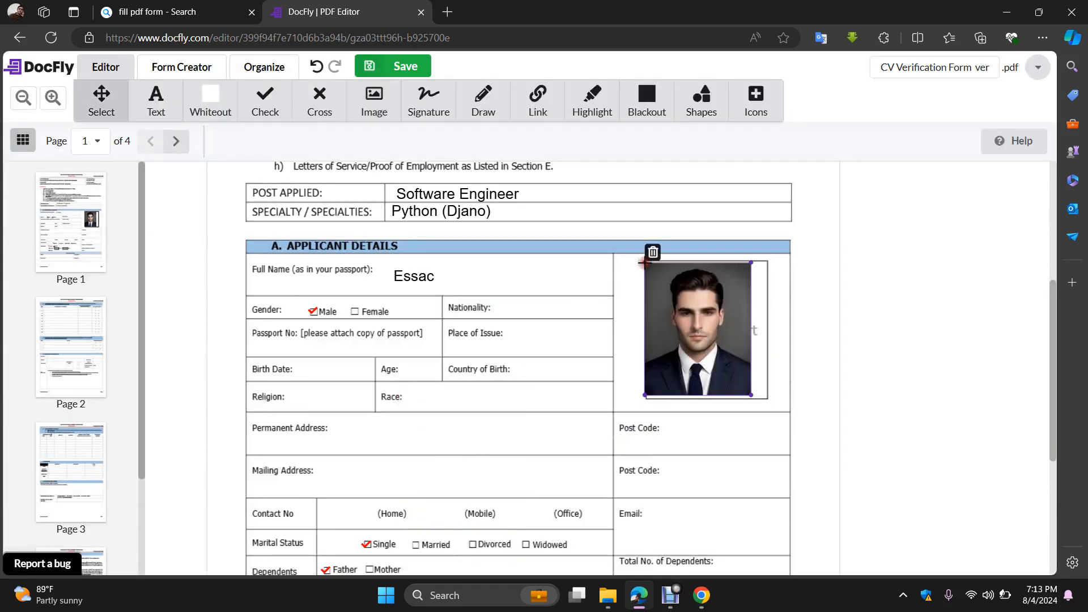
left_click_drag(752, 263, 770, 260)
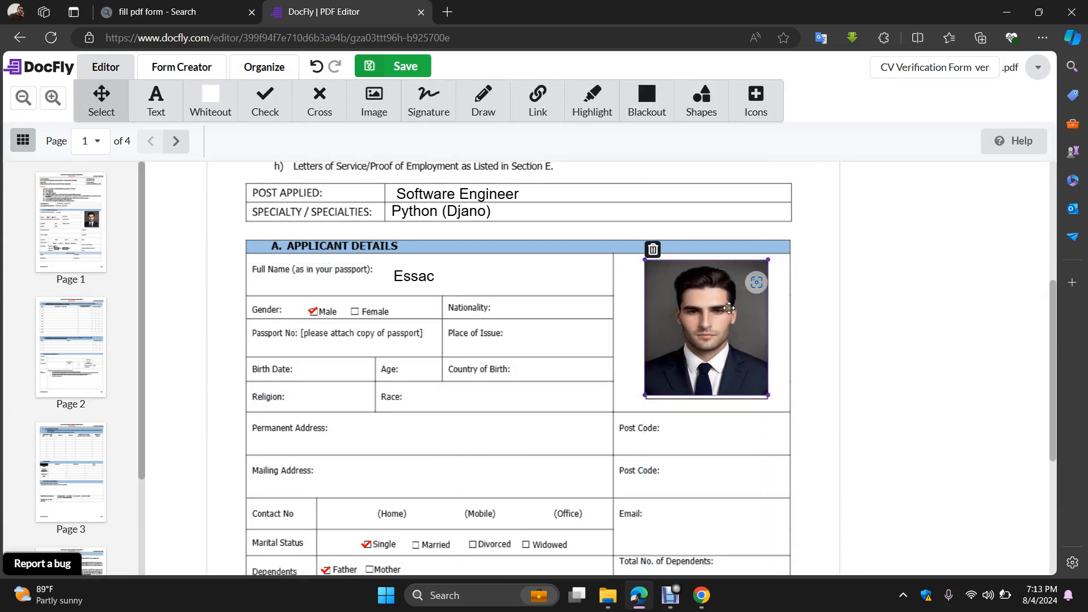
left_click_drag(729, 308, 730, 309)
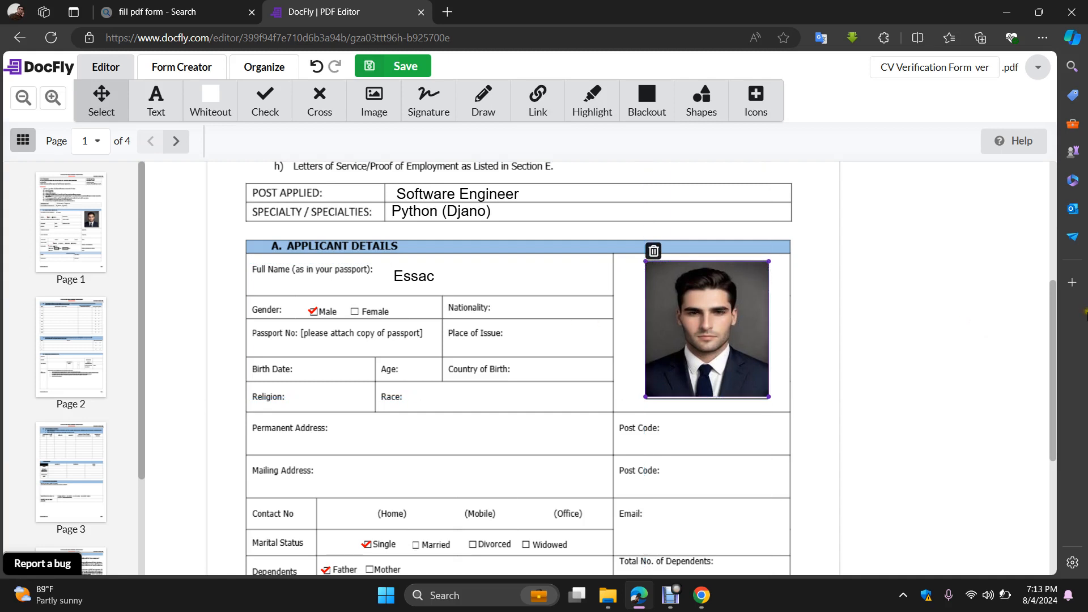
Review the remaining sections on pages 2, 3 and 4 through to the declaration's name, signature and date lines
left_click_drag(1051, 317, 1051, 338)
left_click(89, 327)
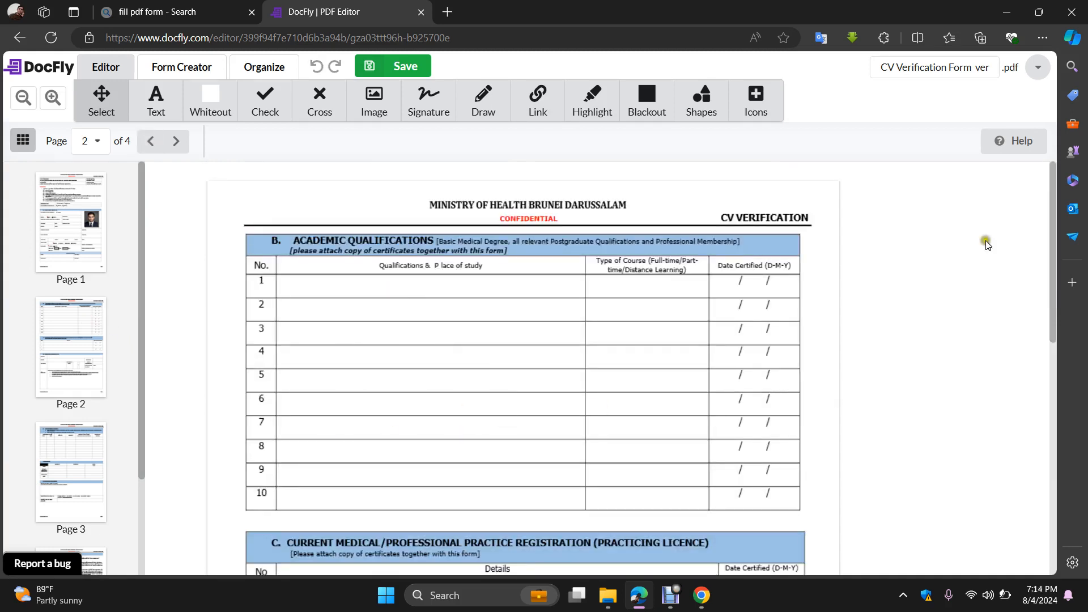
left_click(1050, 234)
left_click_drag(1050, 233, 1048, 452)
left_click(68, 345)
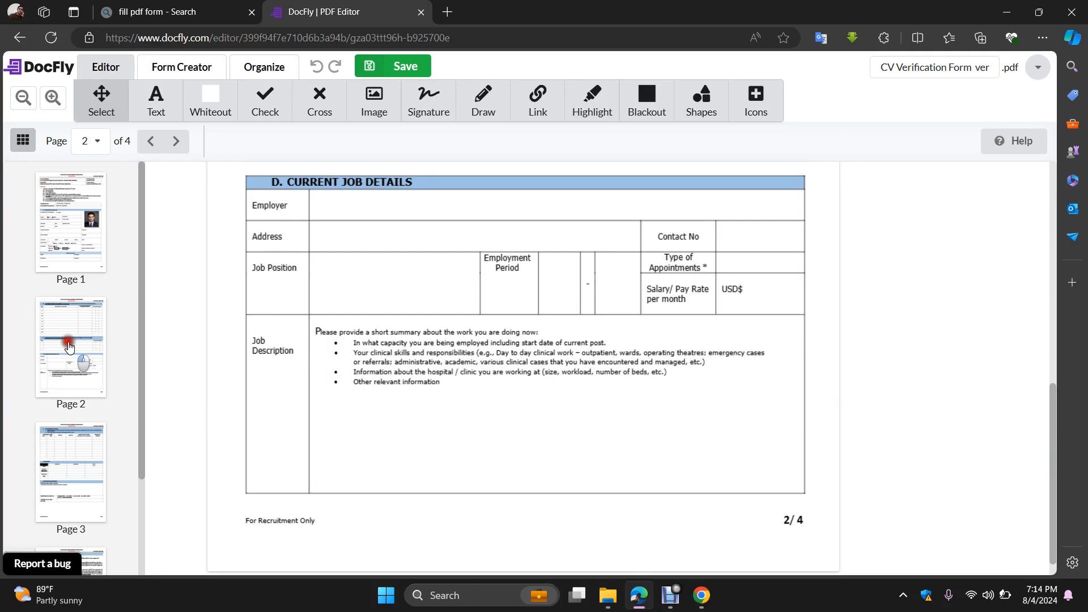
left_click(73, 440)
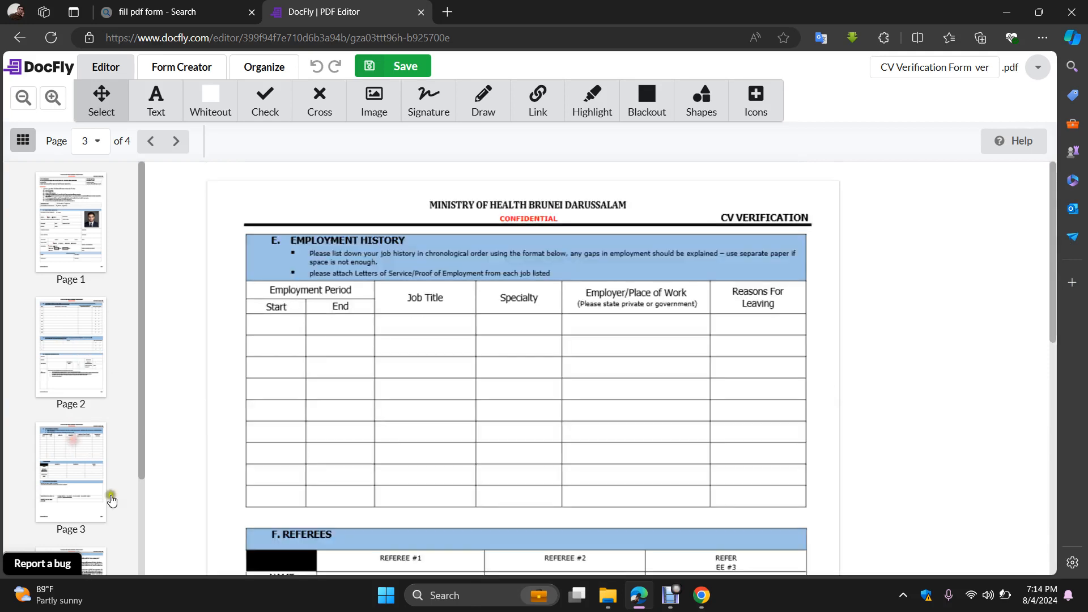
left_click_drag(143, 426, 155, 560)
left_click(66, 390)
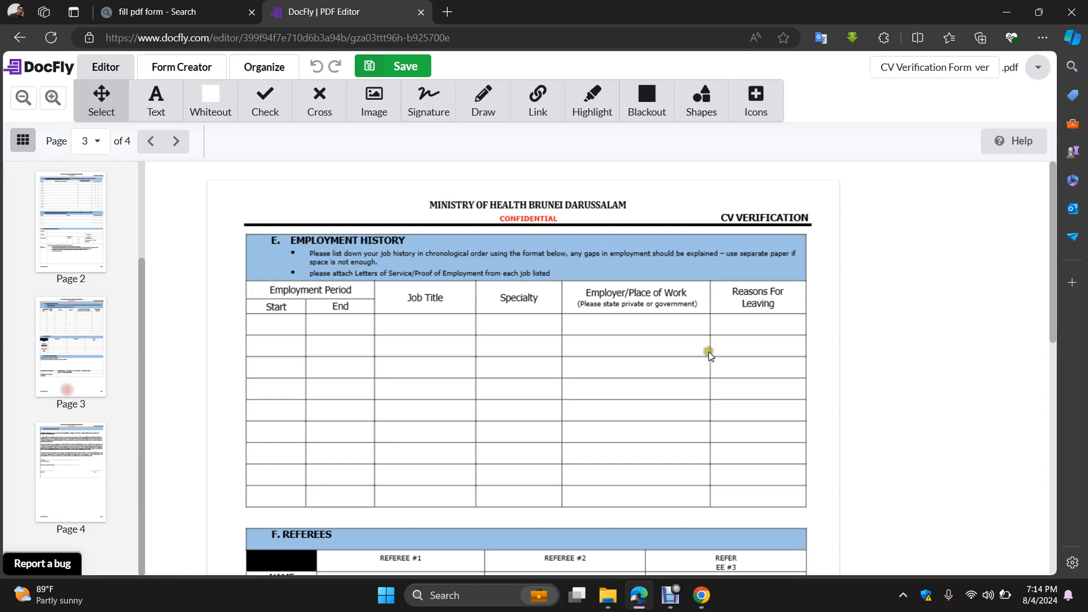
left_click_drag(1053, 291, 1070, 472)
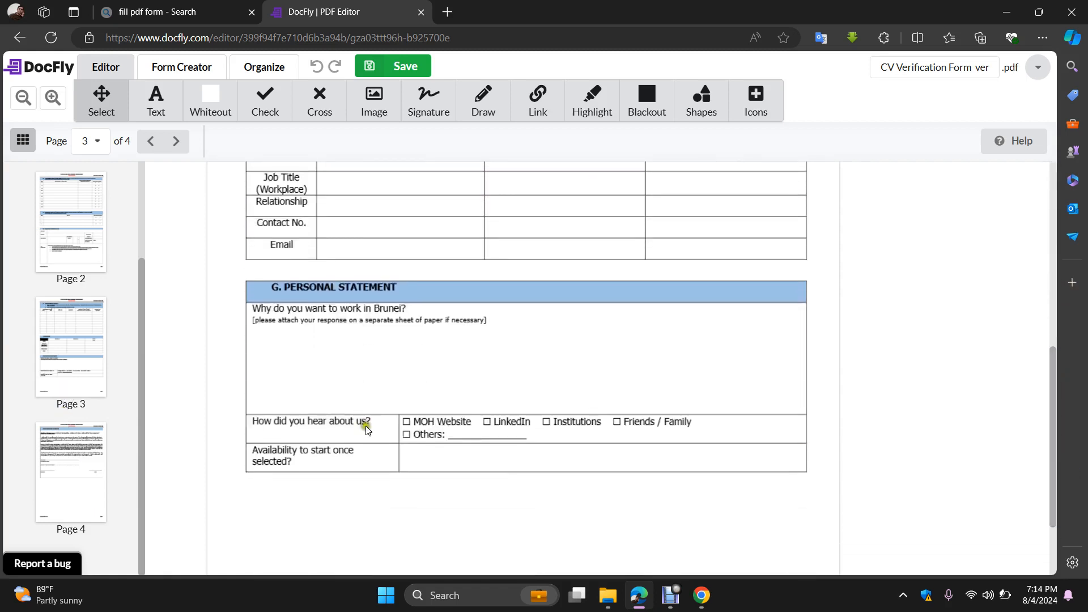
left_click(60, 508)
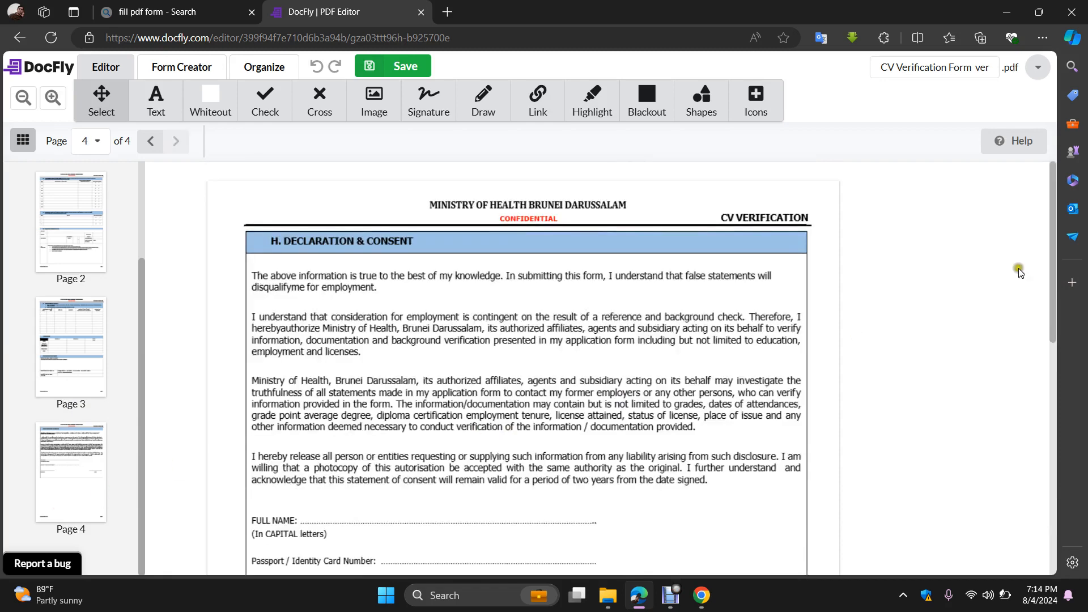
left_click_drag(1054, 264, 1055, 391)
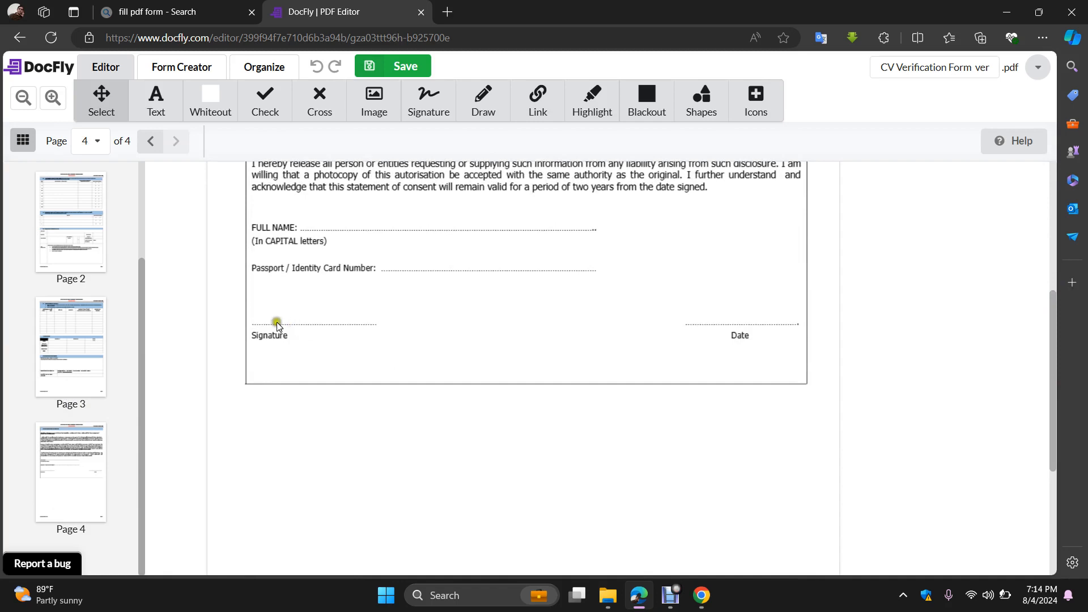
left_click(322, 212)
left_click(289, 319)
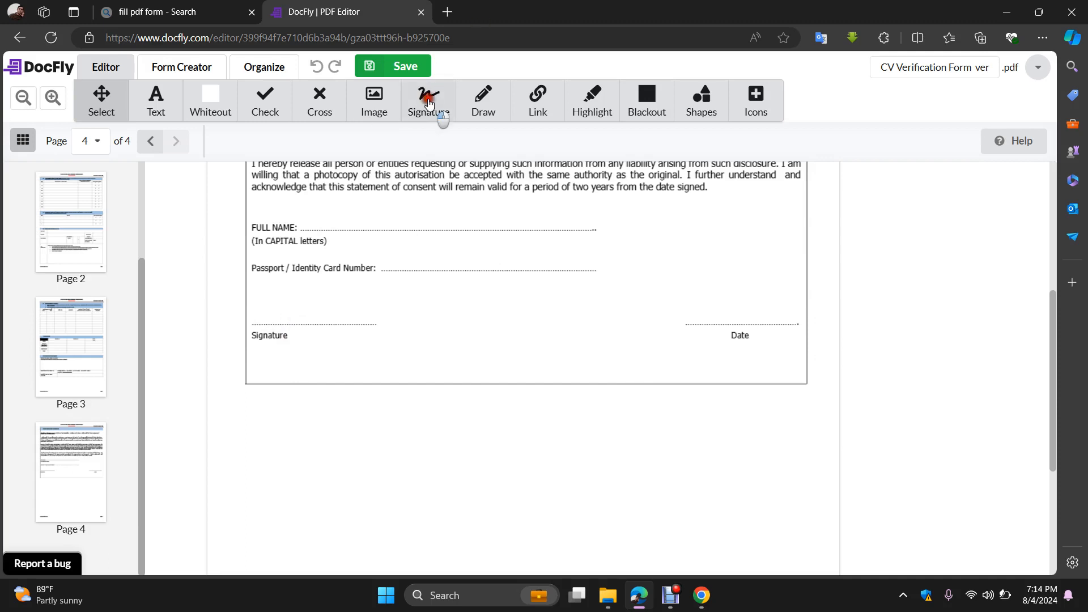
Upload sign.jpeg as an image signature and place it over the Signature line on page 4
left_click(429, 101)
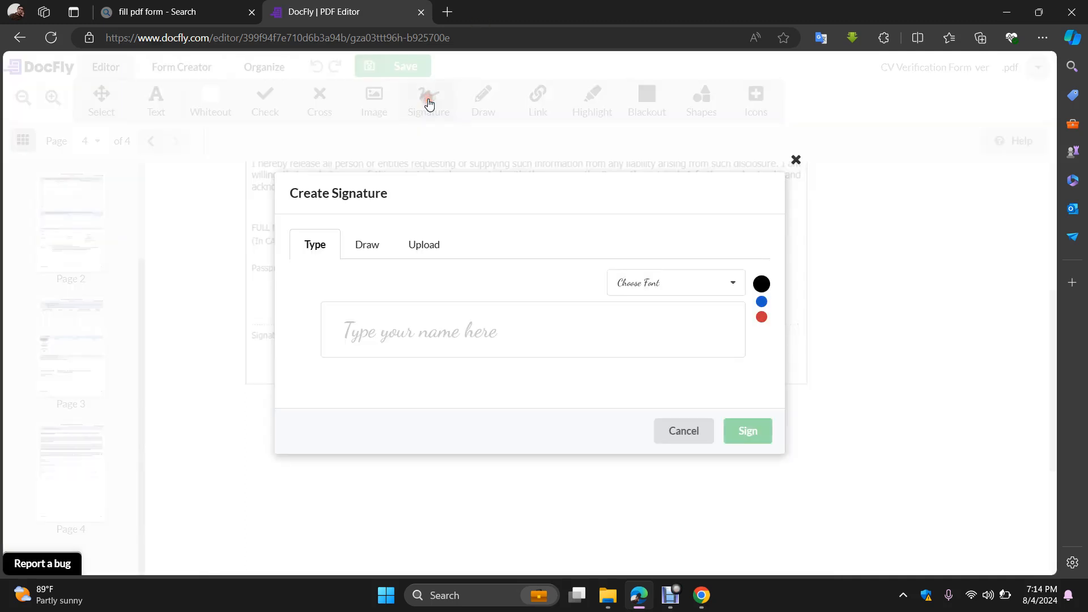
left_click(410, 242)
left_click(515, 308)
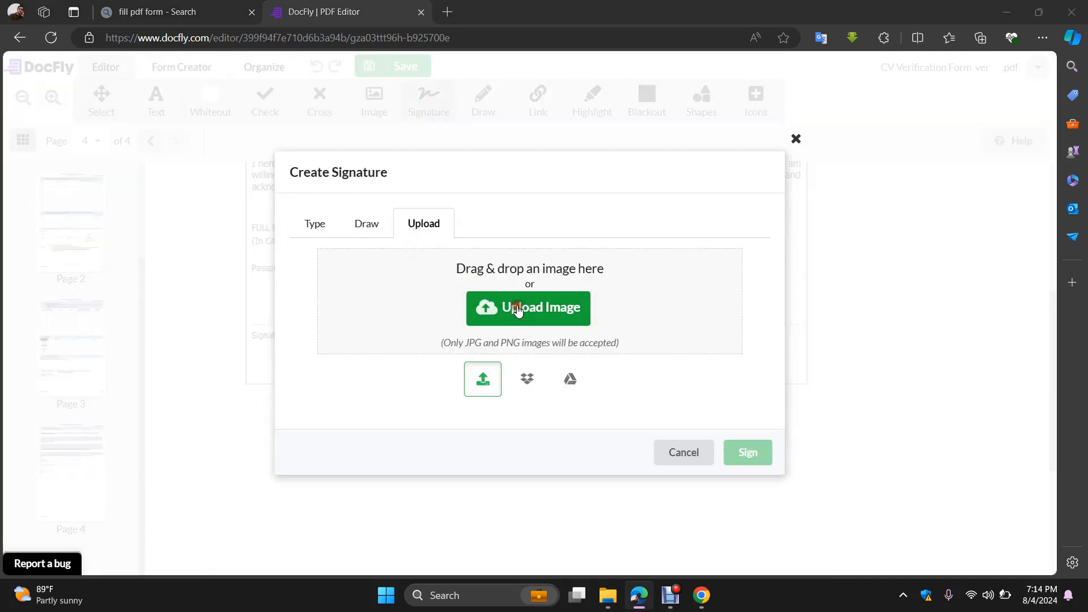
double_click(263, 142)
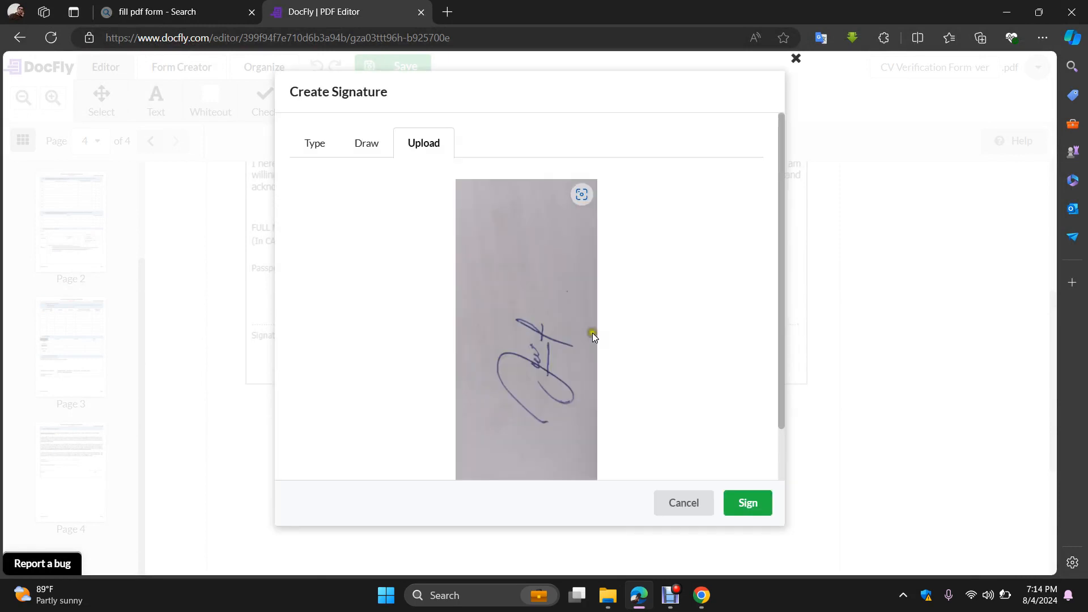
left_click(744, 507)
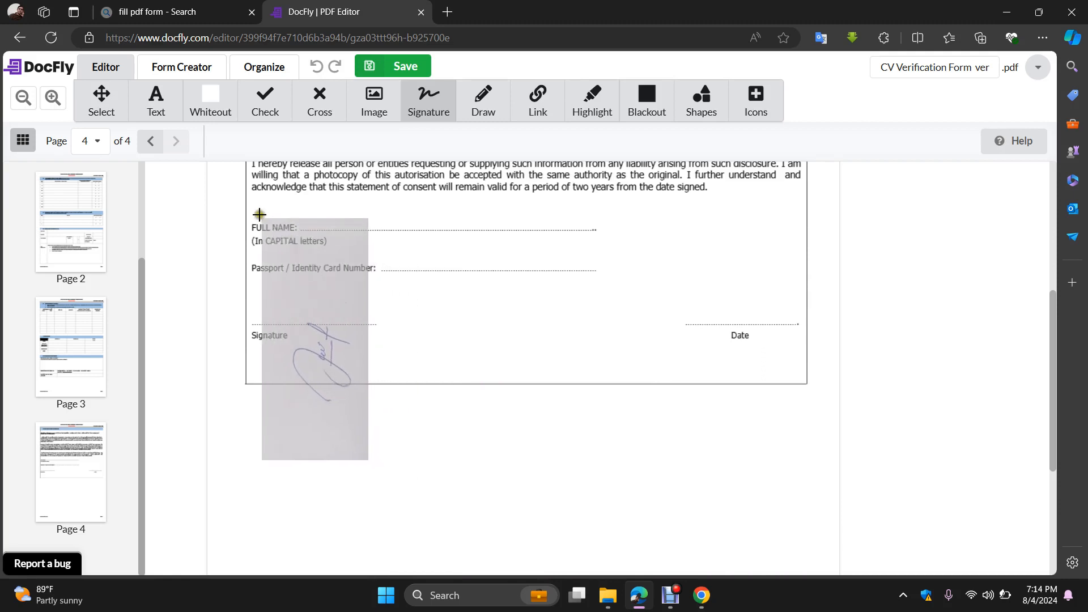
left_click(250, 205)
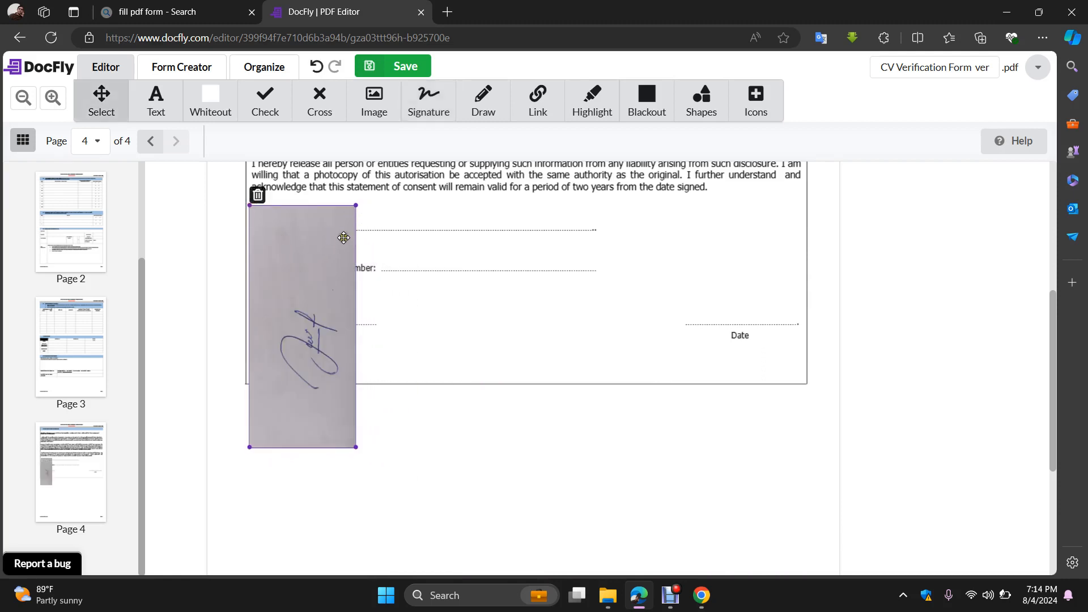
Try to fit the signature image over the Signature line by moving it and reducing its size
left_click(337, 254)
left_click_drag(336, 254, 348, 253)
mouse_move(368, 205)
left_mouse_down()
mouse_move(358, 231)
mouse_move(359, 218)
left_mouse_up()
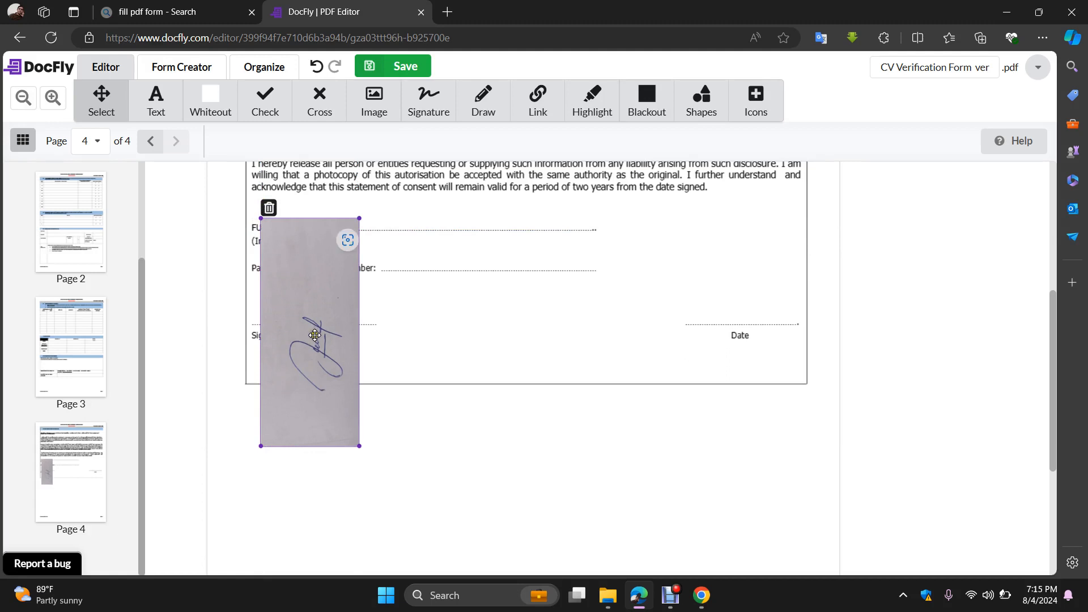
Check the signature image for available options and delete it from page 4
right_click(314, 333)
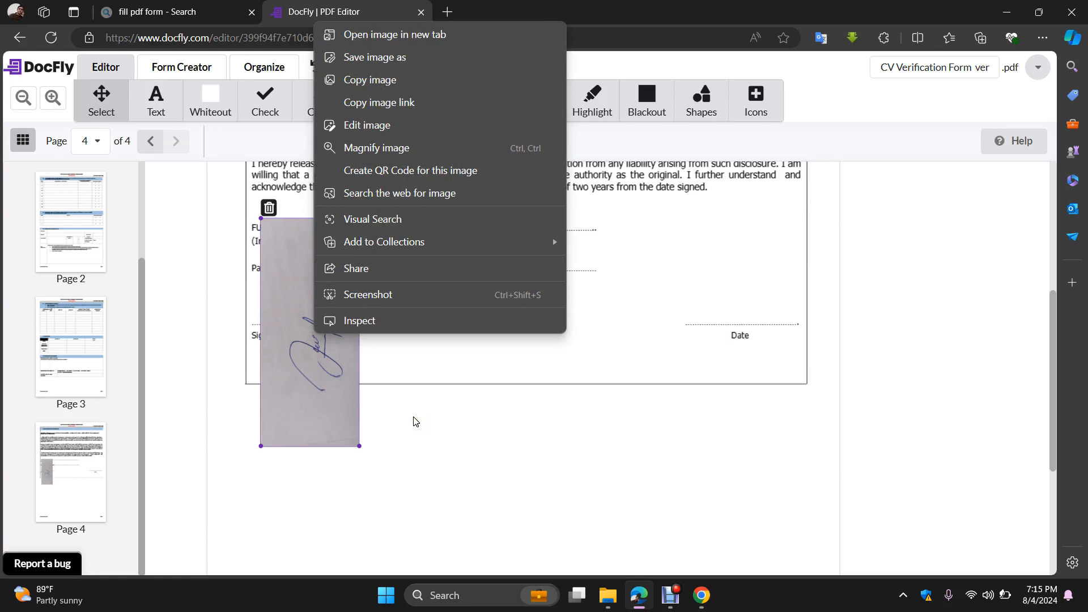
left_click(269, 209)
left_click(269, 208)
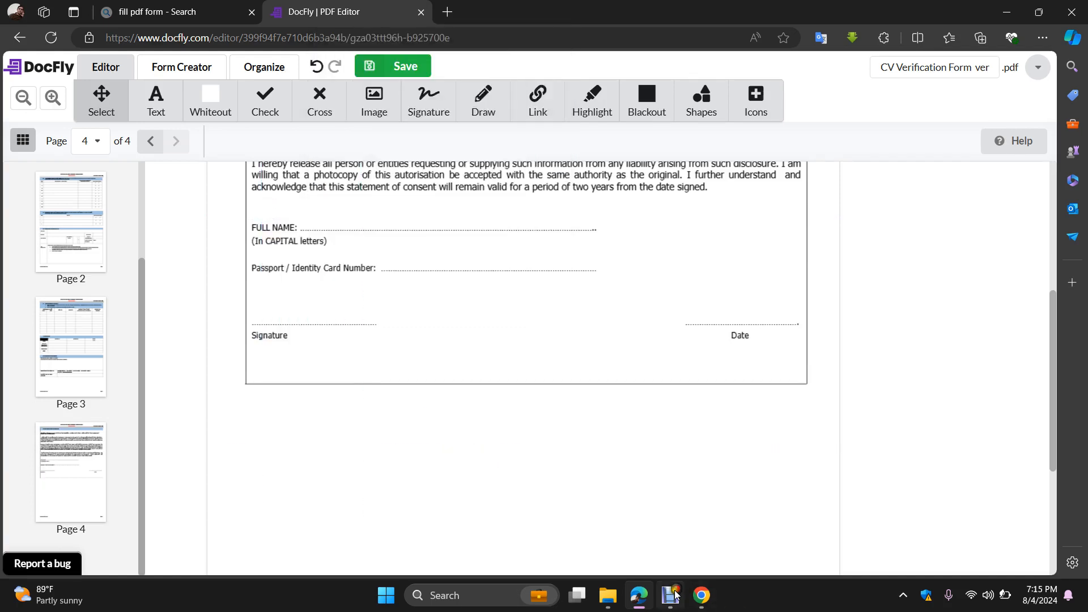
Switch to File Explorer, open sign.jpeg from the doc folder in the image viewer and rotate it 90° clockwise
mouse_move(608, 595)
left_click(613, 540)
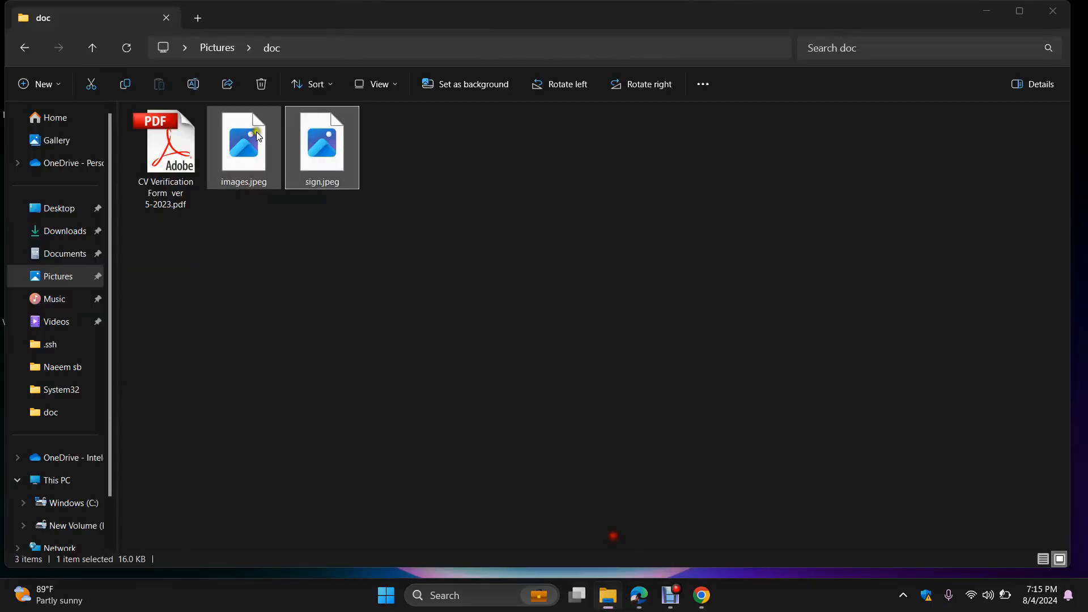
left_click(352, 146)
double_click(351, 146)
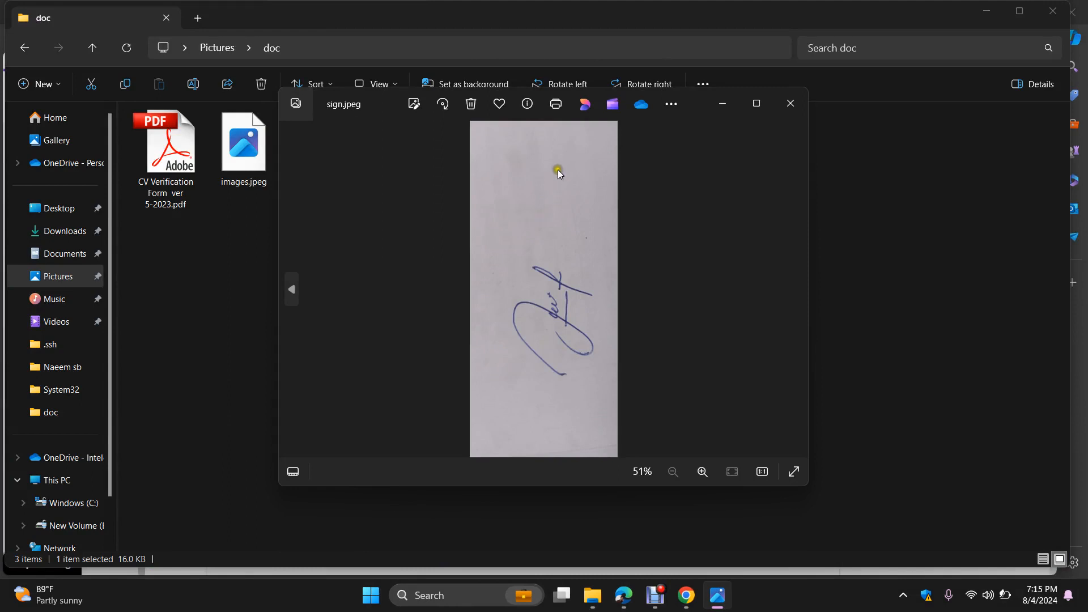
left_click(443, 106)
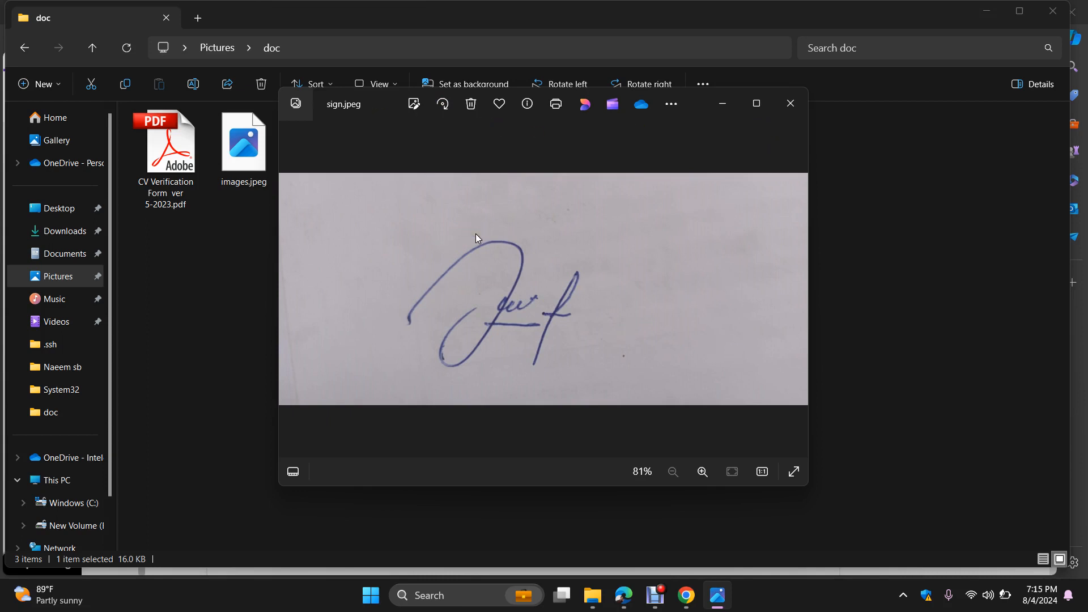
Save the rotated image as sign.jpeg in the doc folder, replacing the existing file, and close the viewer
key("ctrl+shift+s")
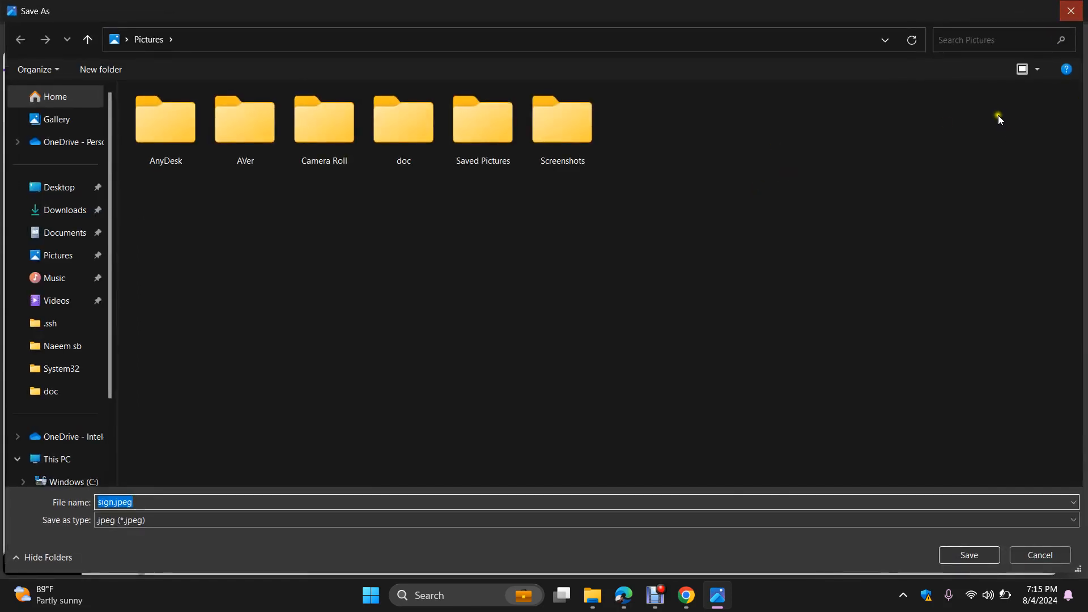
double_click(408, 141)
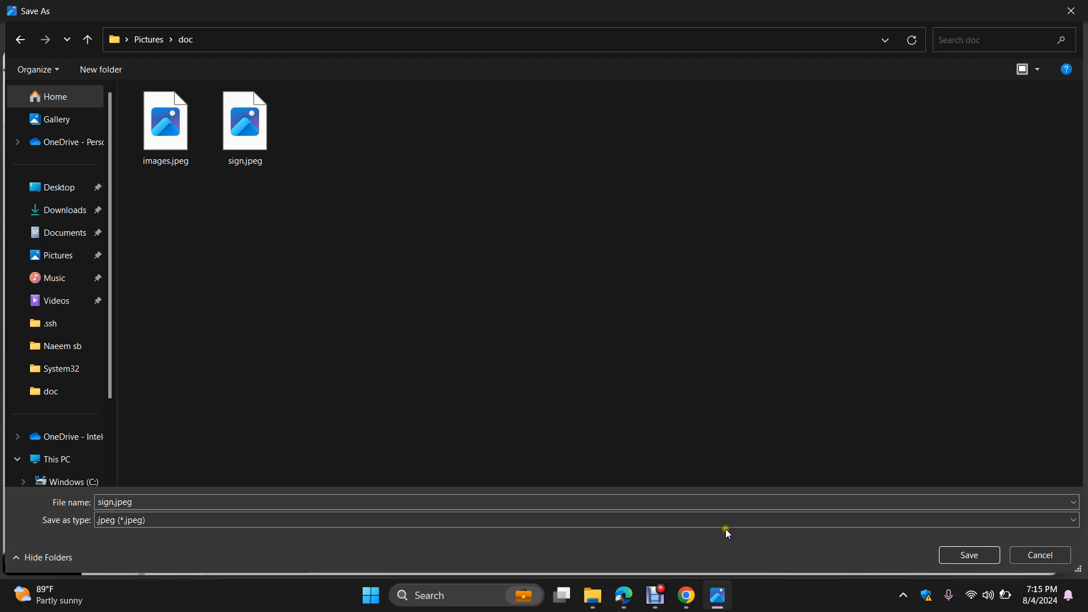
left_click(970, 559)
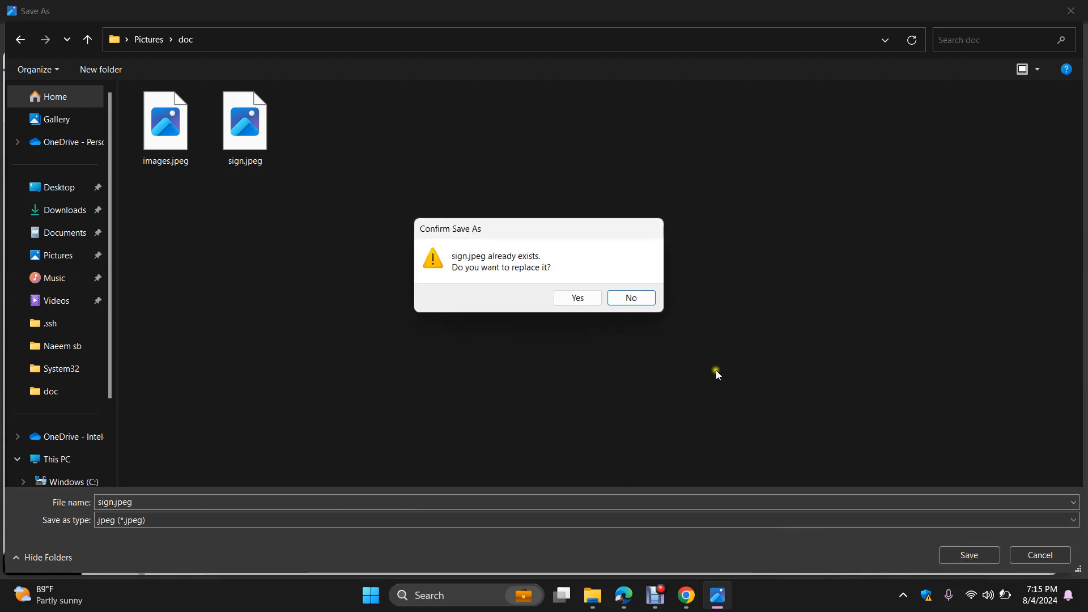
left_click(593, 308)
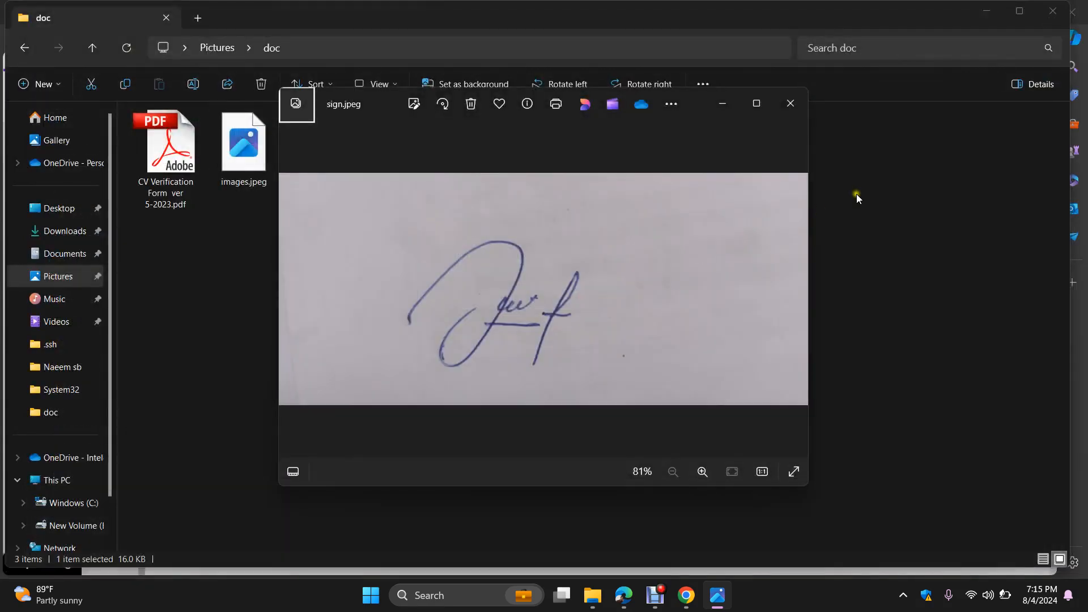
left_click(791, 110)
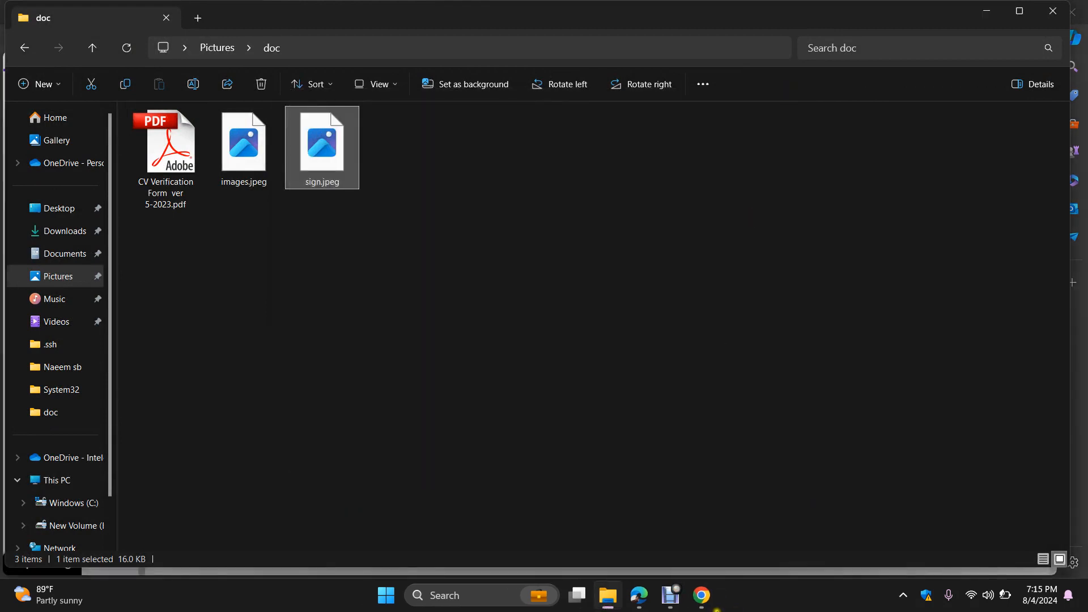
mouse_move(708, 603)
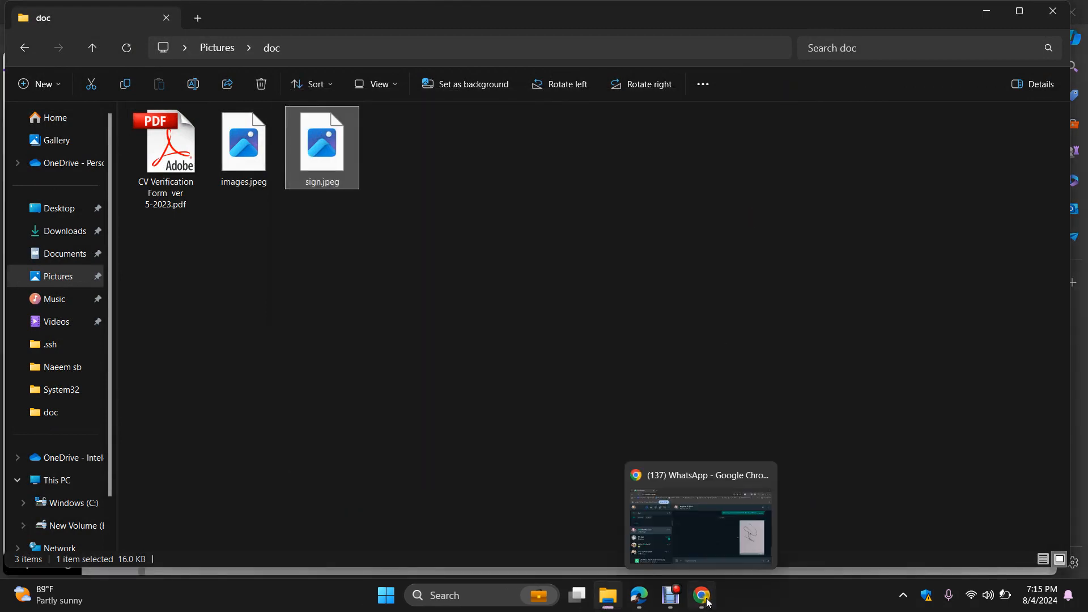
Switch to the DocFly editor in Edge and delete the previously saved signature from the signature choices
left_click(638, 604)
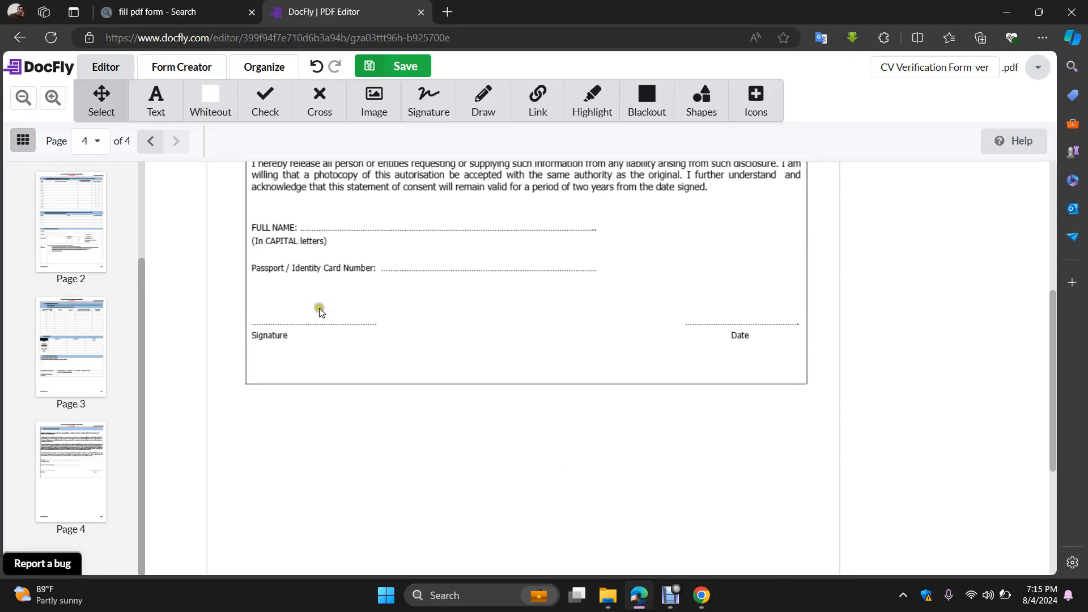
left_click(451, 109)
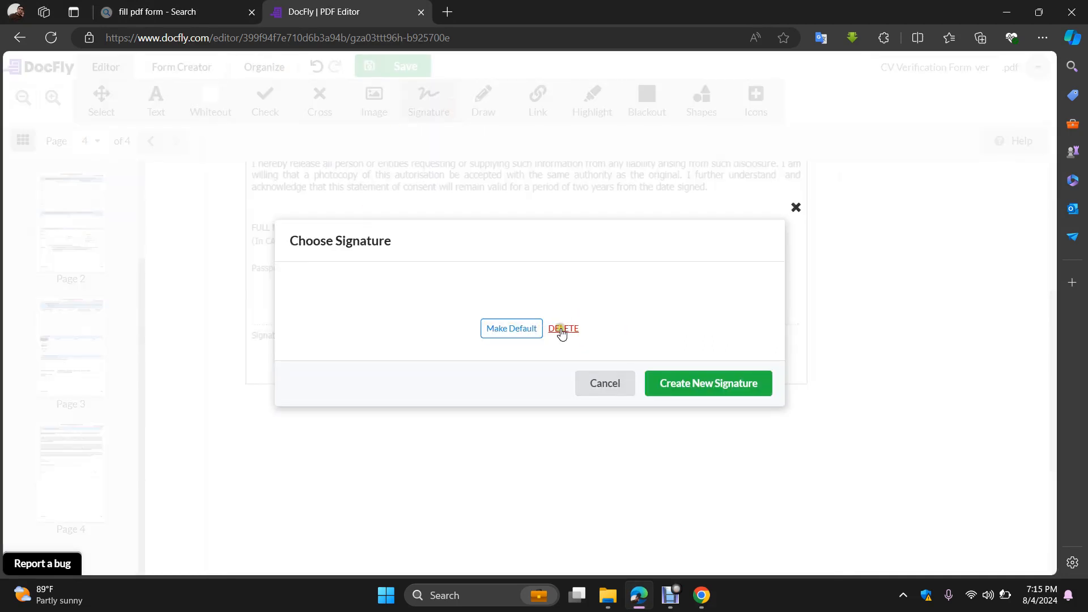
left_click(561, 329)
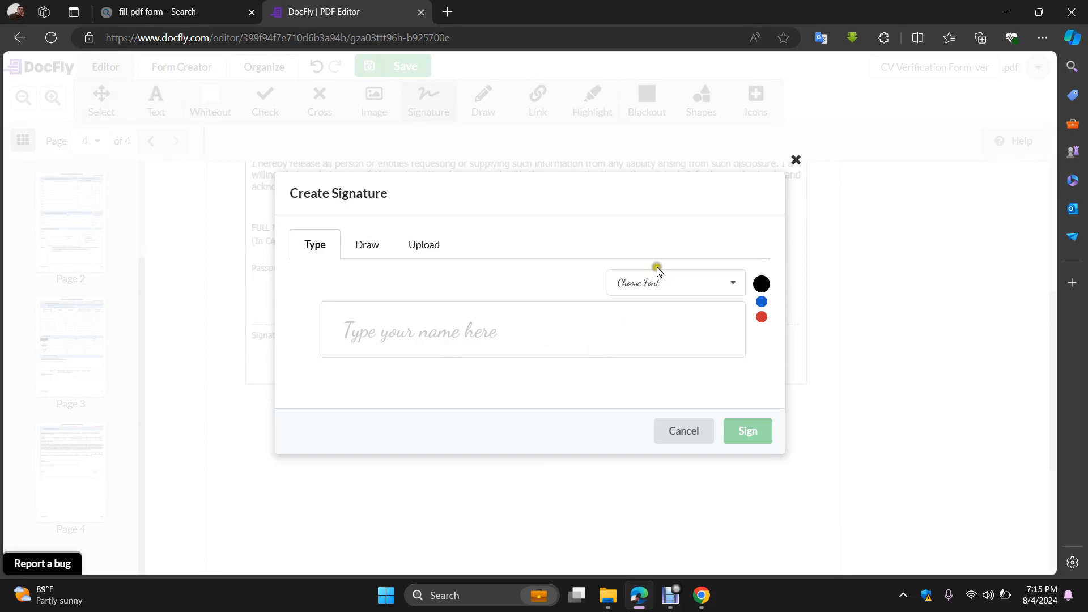
Create a signature from the uploaded sign.jpeg image and place it, enlarged, over the Signature line on page 4
left_click(409, 240)
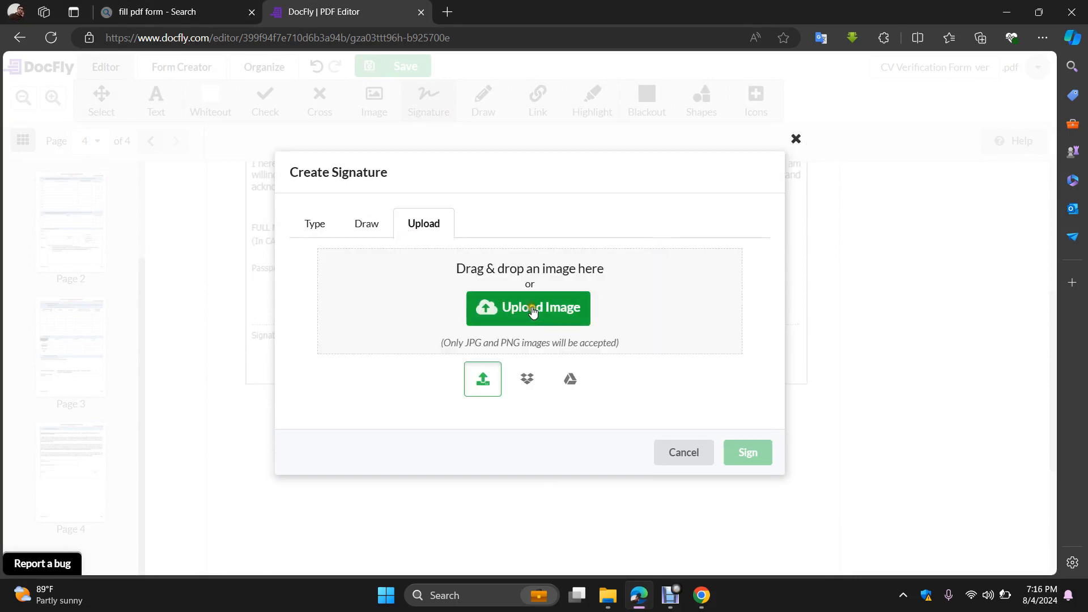
left_click(533, 311)
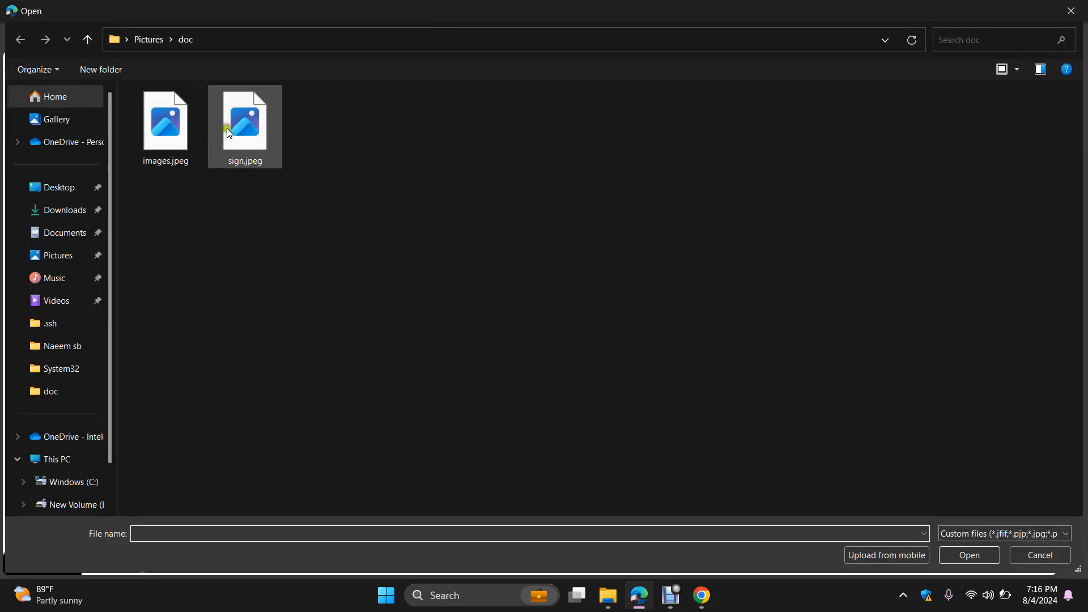
double_click(228, 134)
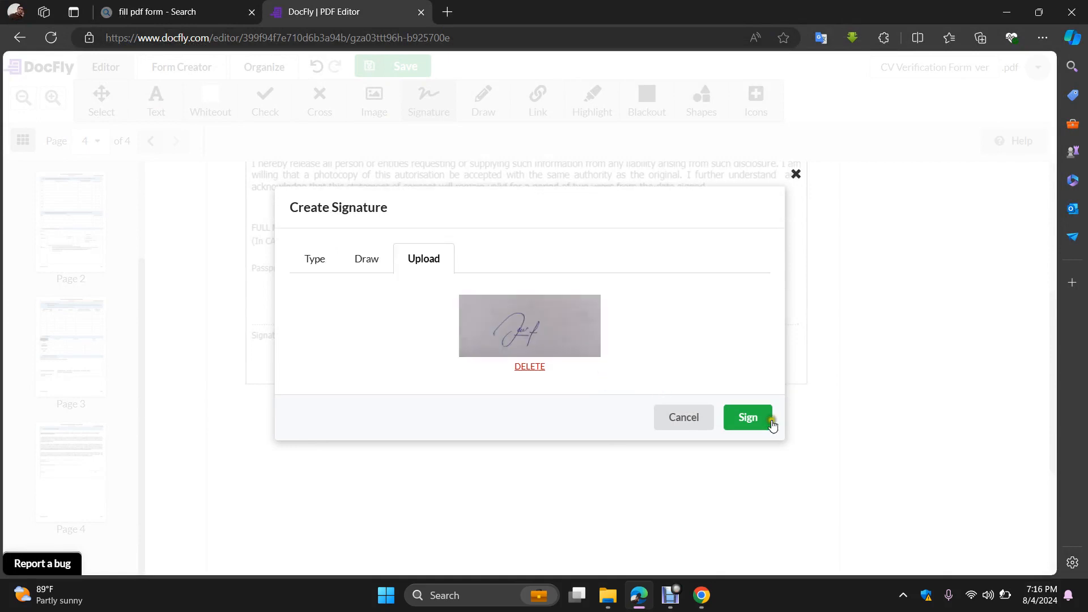
left_click(748, 418)
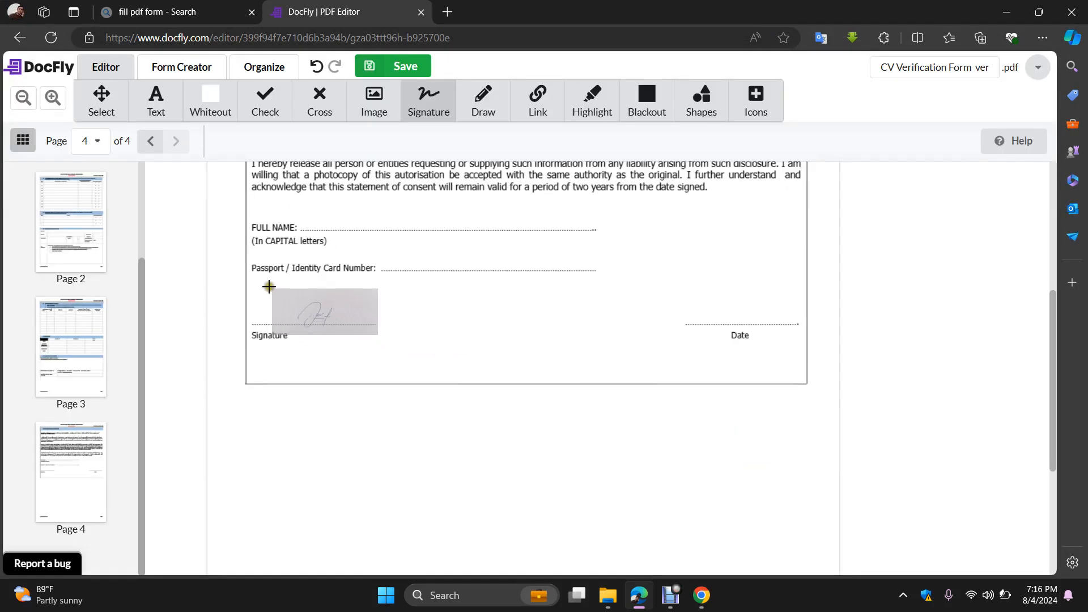
left_click(244, 283)
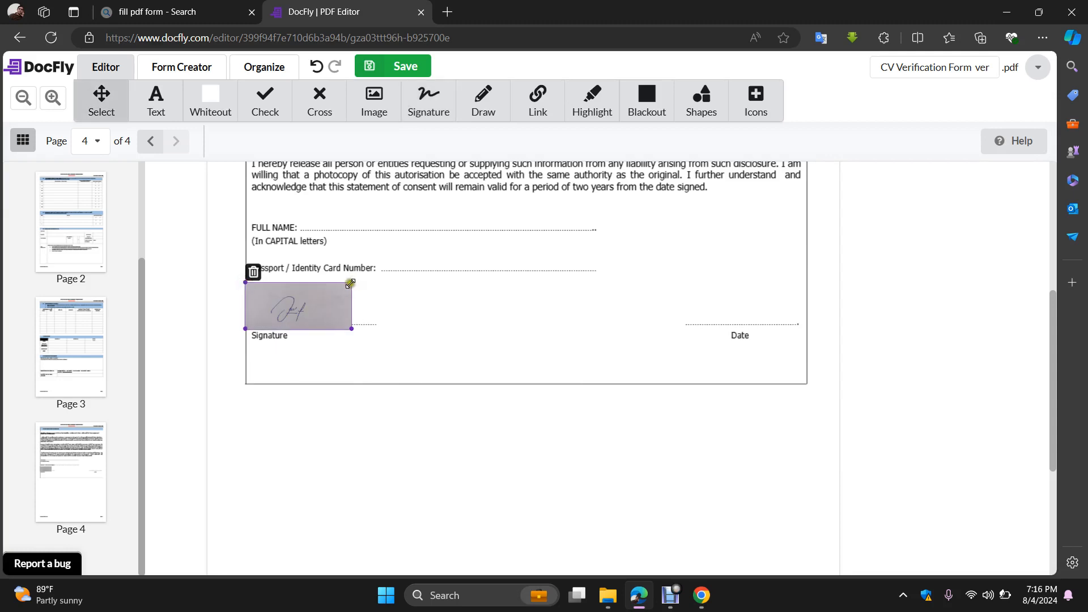
mouse_move(350, 281)
left_mouse_down()
mouse_move(456, 274)
mouse_move(435, 243)
left_mouse_up()
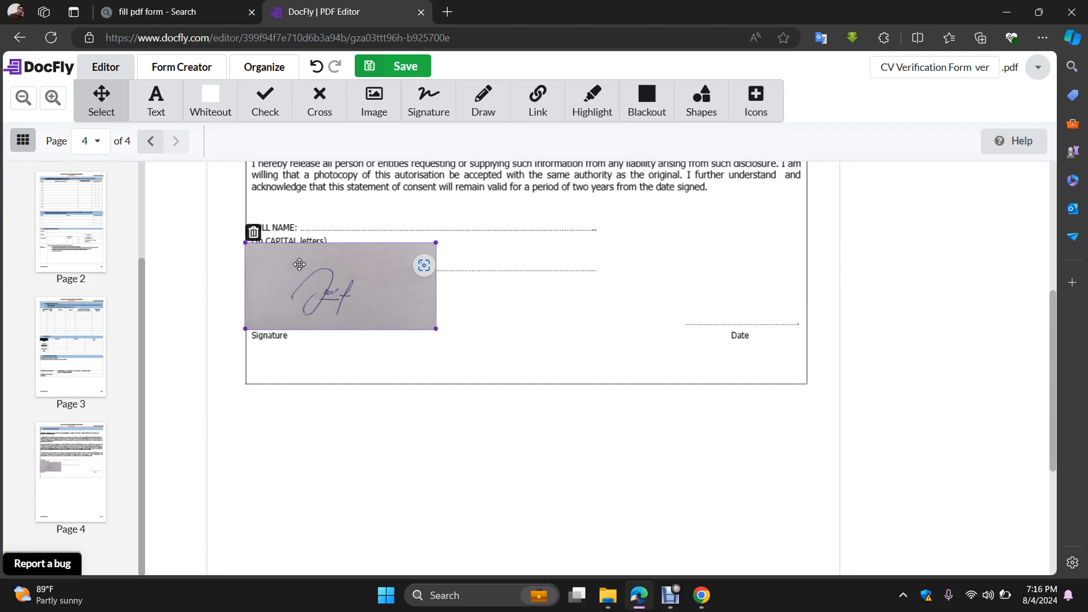
Launch Paint by running mspaint
key("super+r")
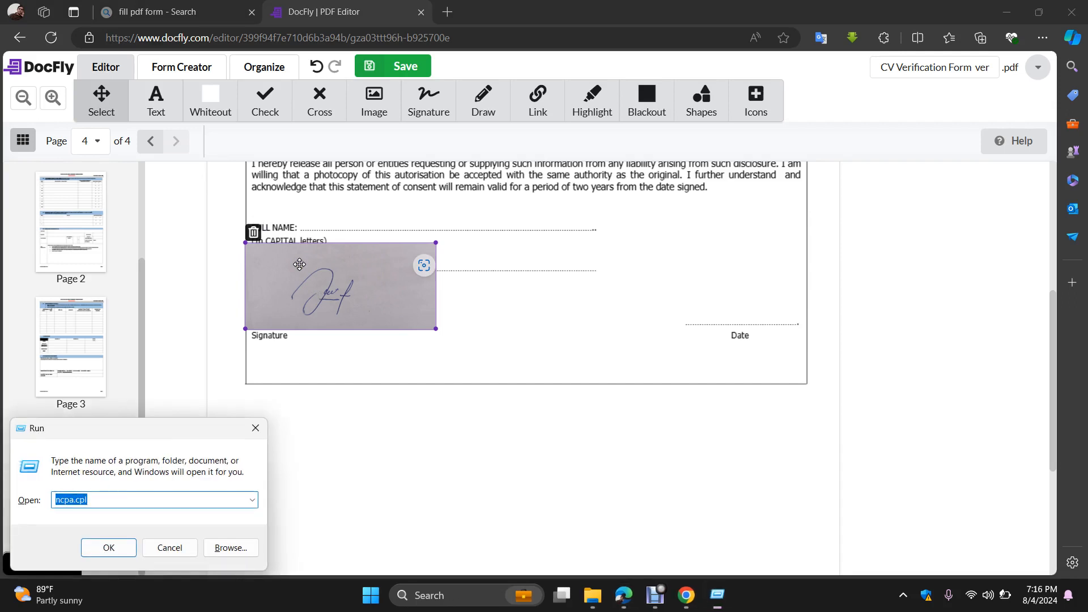
type("ms")
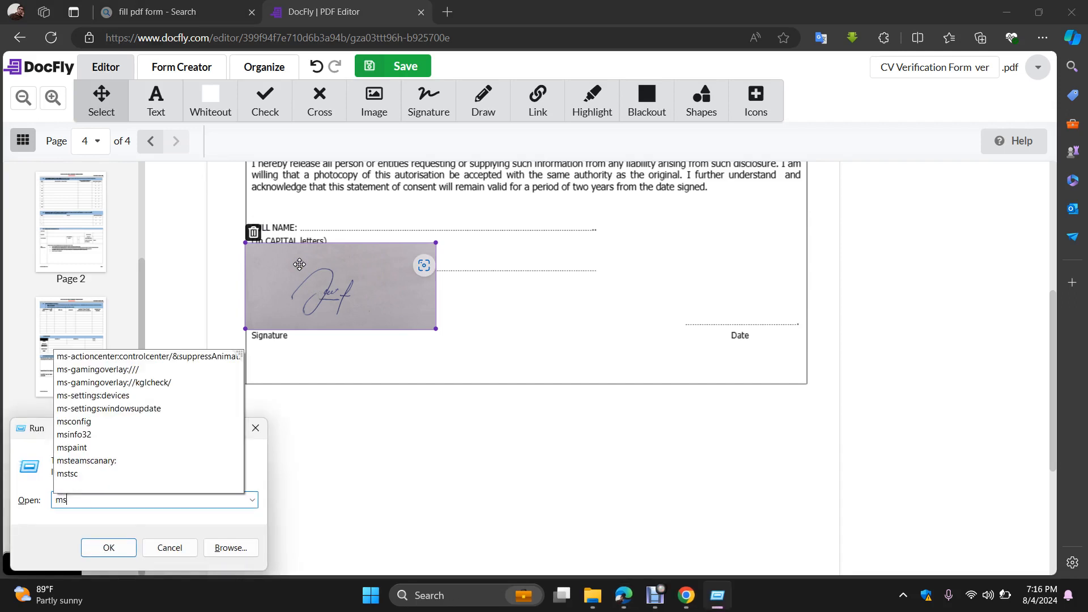
key("Up")
key("Up")
key("Up")
key("Return")
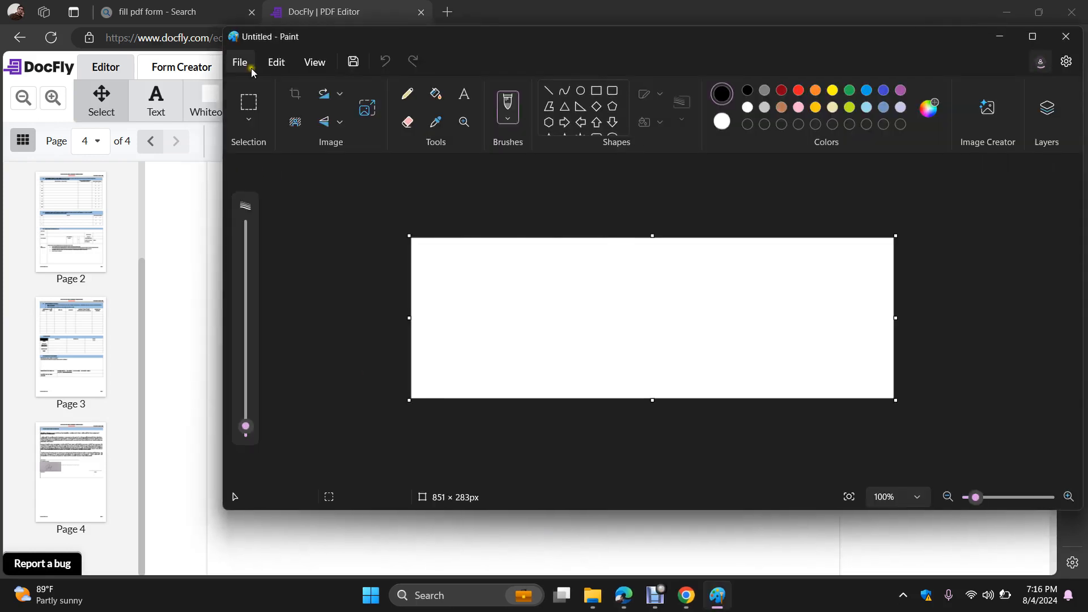
Open sign.jpeg from the doc folder in Pictures for editing
left_click(243, 61)
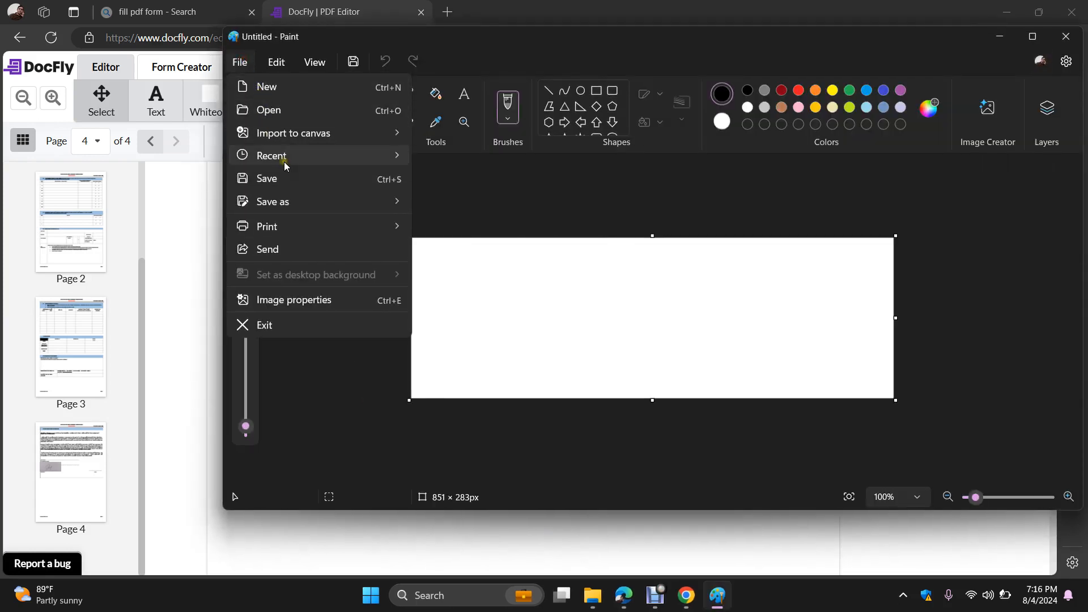
left_click(269, 111)
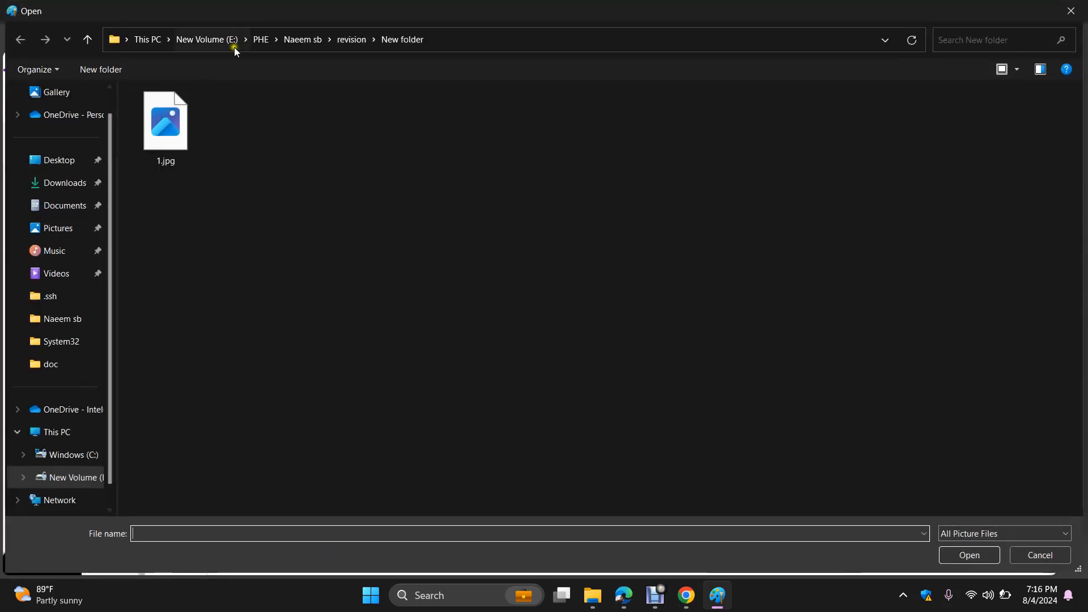
left_click(63, 230)
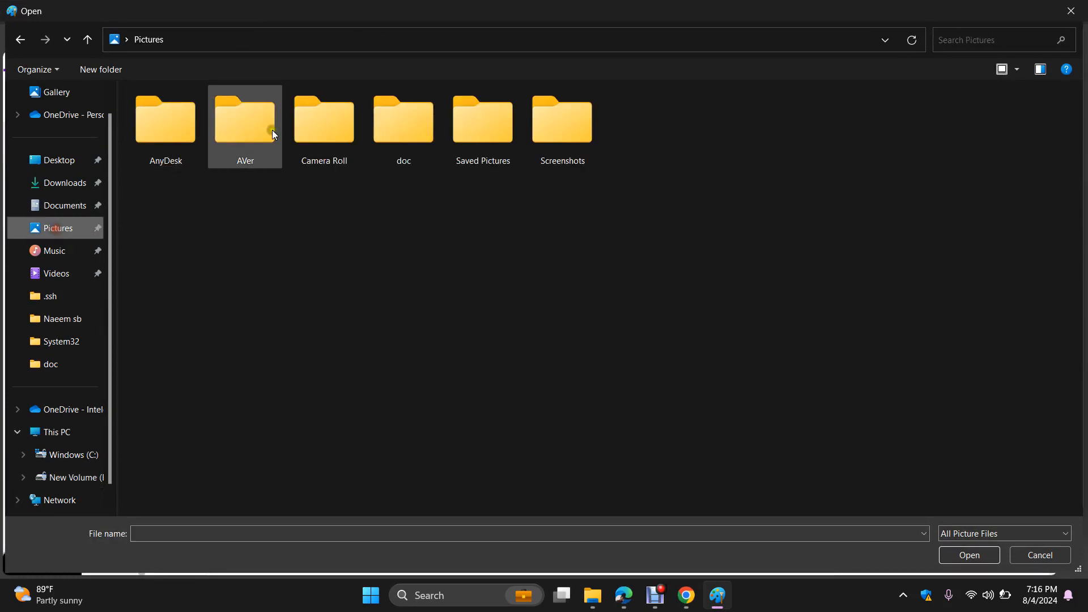
double_click(392, 117)
double_click(227, 131)
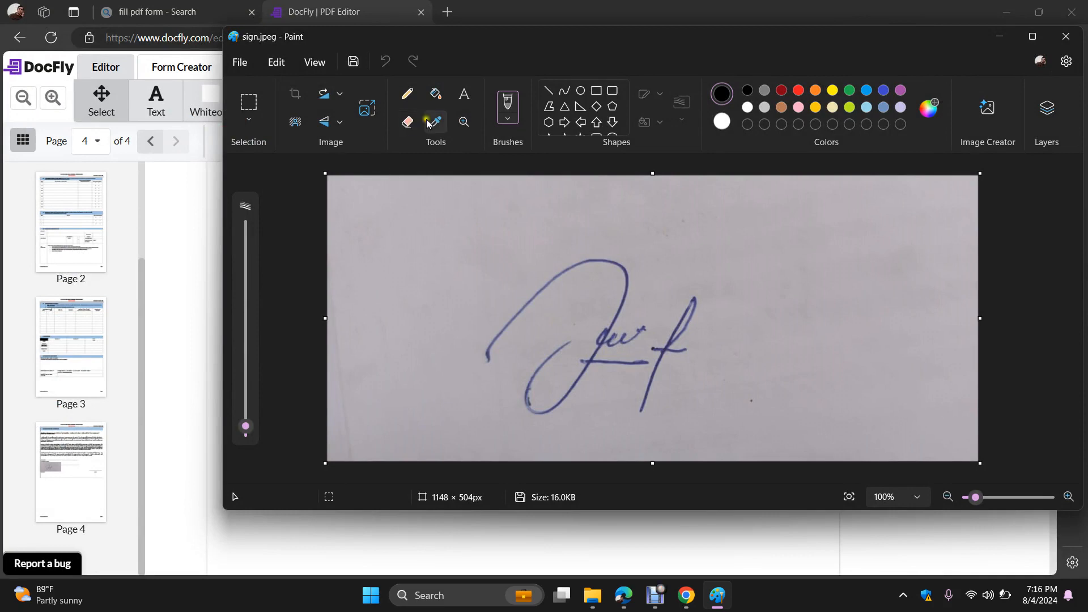
left_click(297, 94)
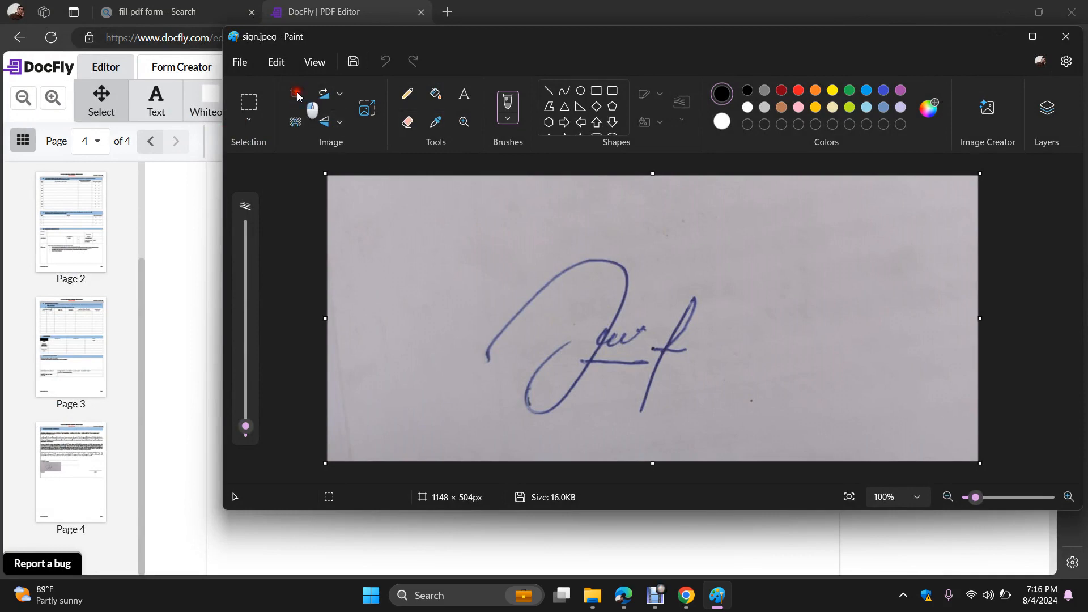
left_click(468, 187)
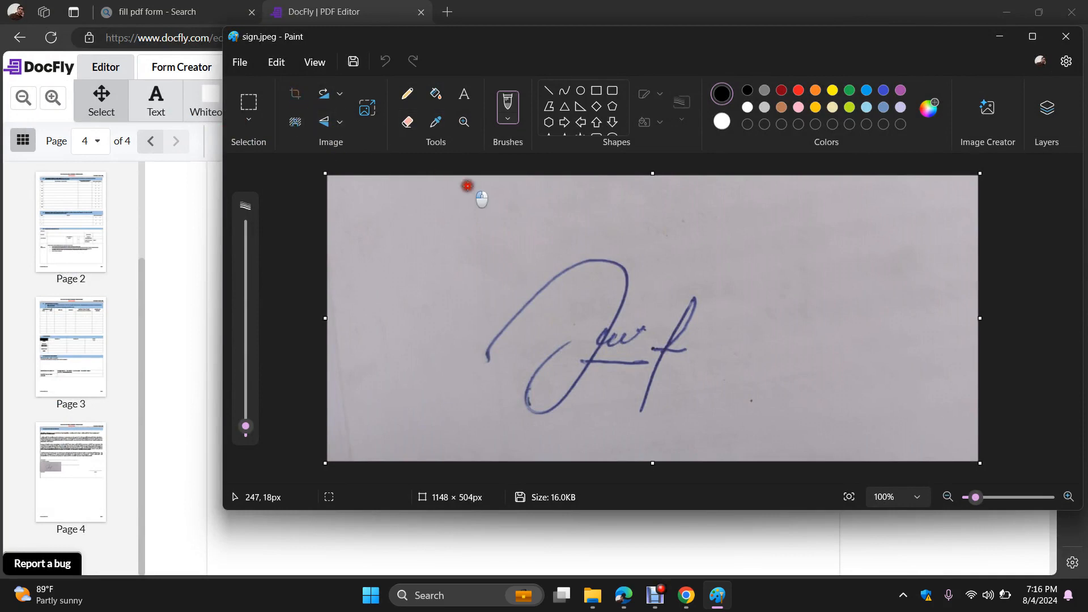
left_click(455, 249)
Try a loose rectangular crop of about 615 × 411 px around the signature, and undo it
left_click(249, 105)
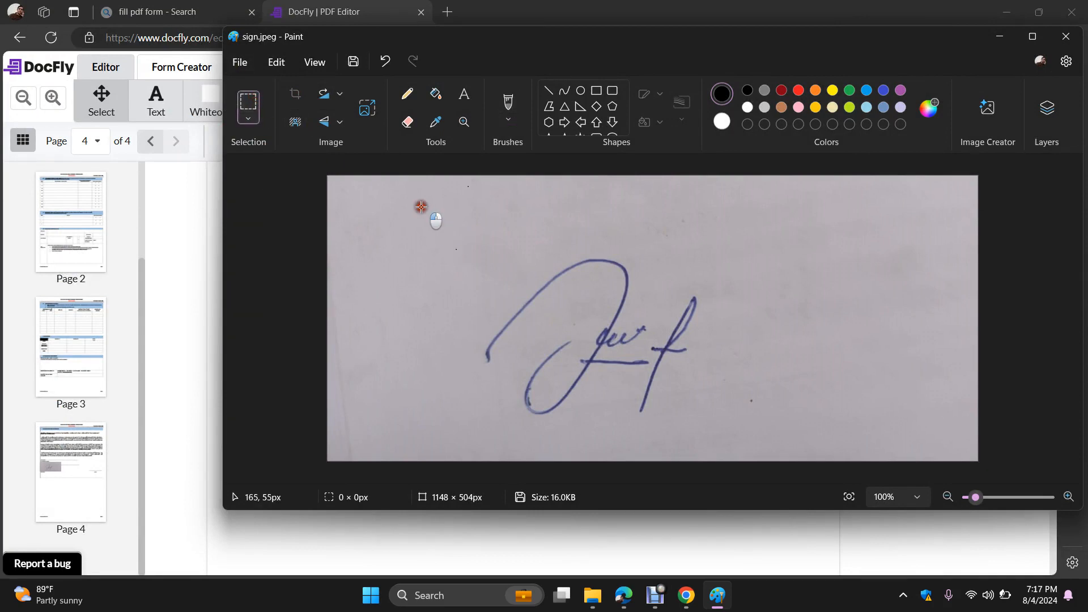
left_click_drag(420, 207, 770, 440)
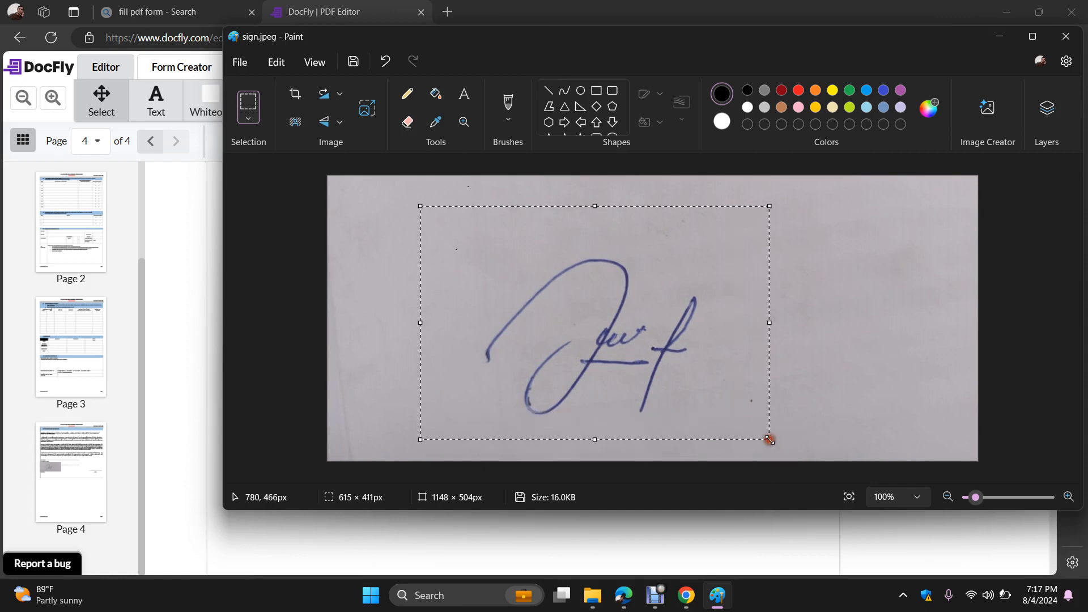
left_click(295, 95)
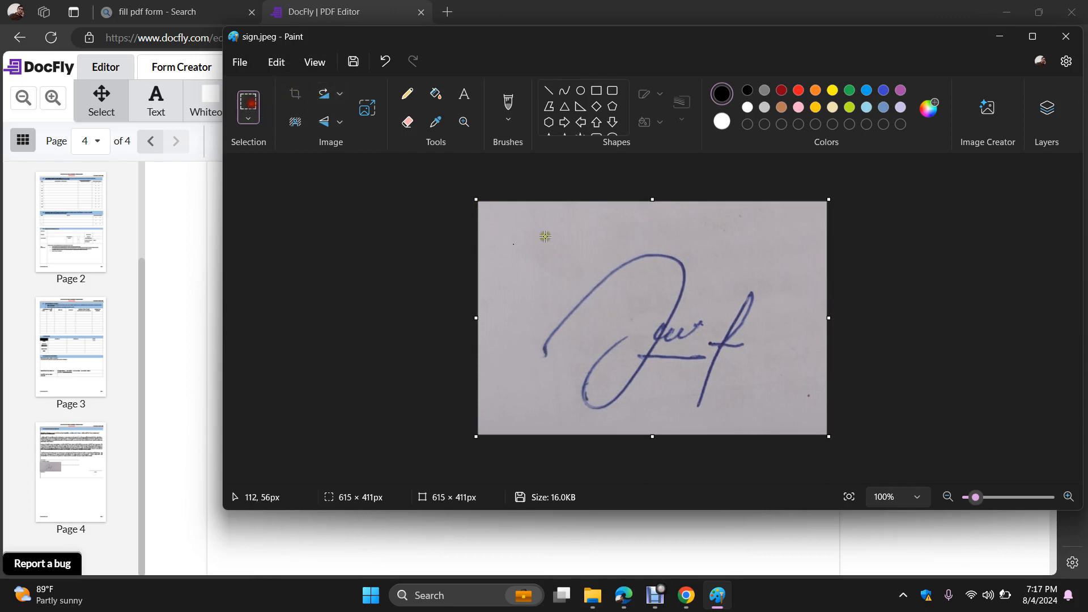
left_click_drag(545, 236, 515, 231)
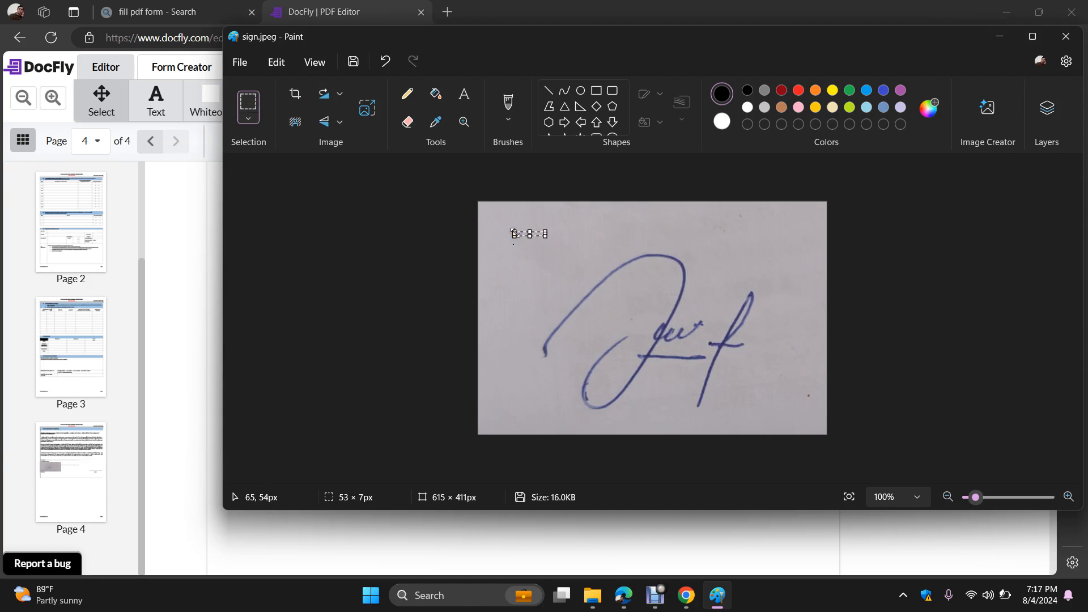
key("ctrl+z")
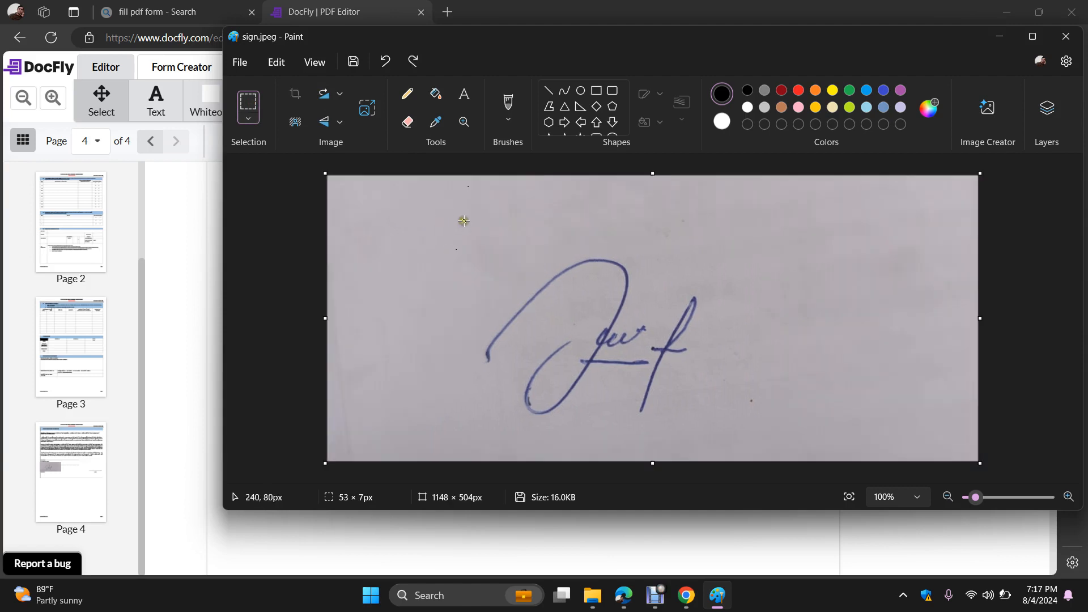
Crop the image tightly around the signature to about 438 × 362 px
mouse_move(464, 221)
left_mouse_down()
mouse_move(639, 366)
mouse_move(696, 397)
mouse_move(712, 426)
left_mouse_up()
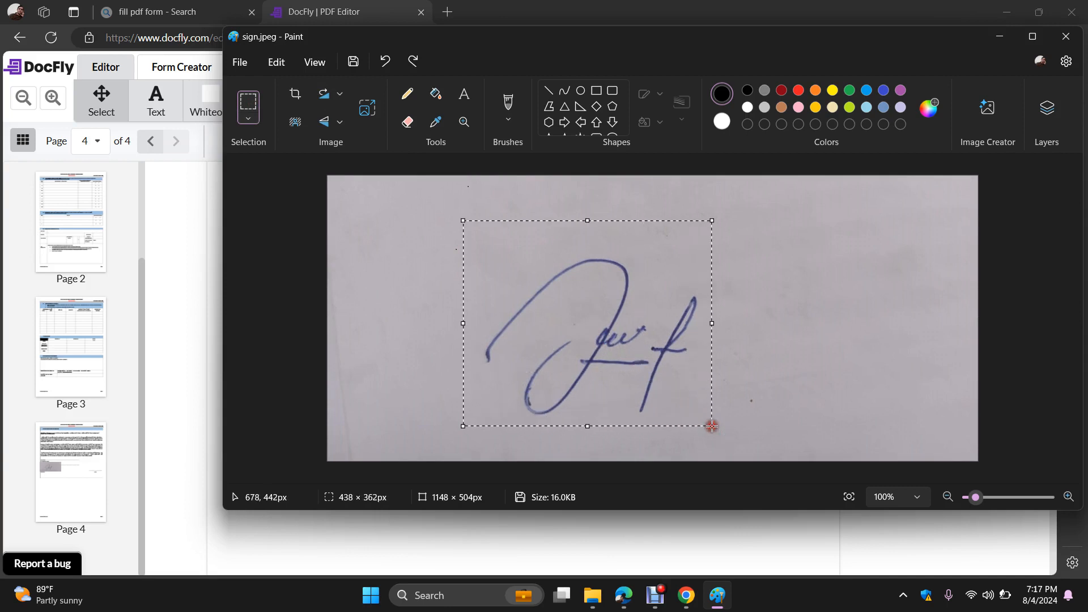
left_click(296, 98)
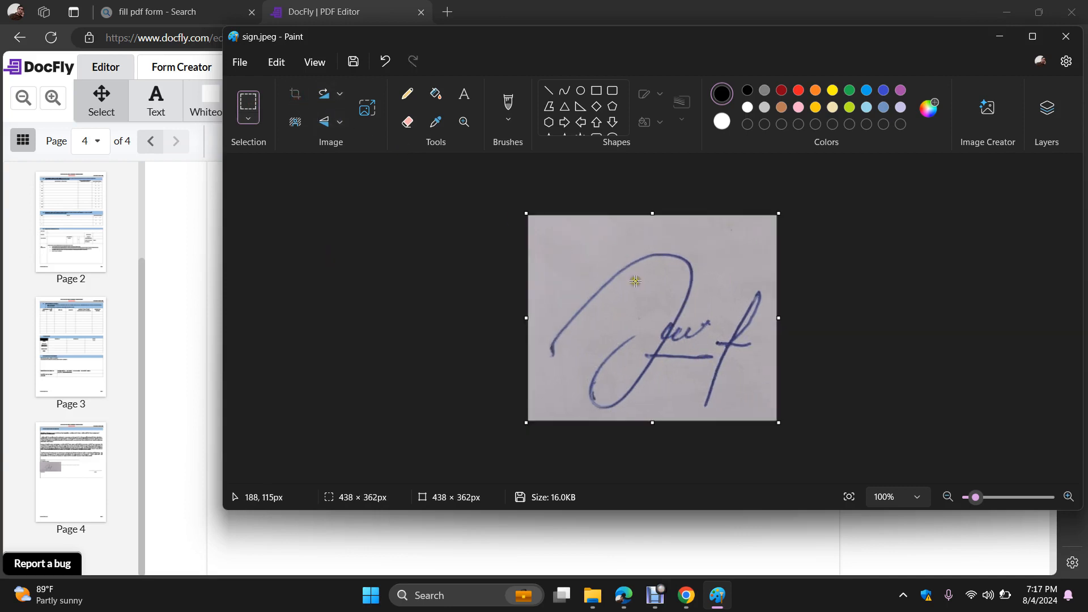
Save the cropped signature as a PNG picture named sign1.png in the doc folder
left_click(237, 63)
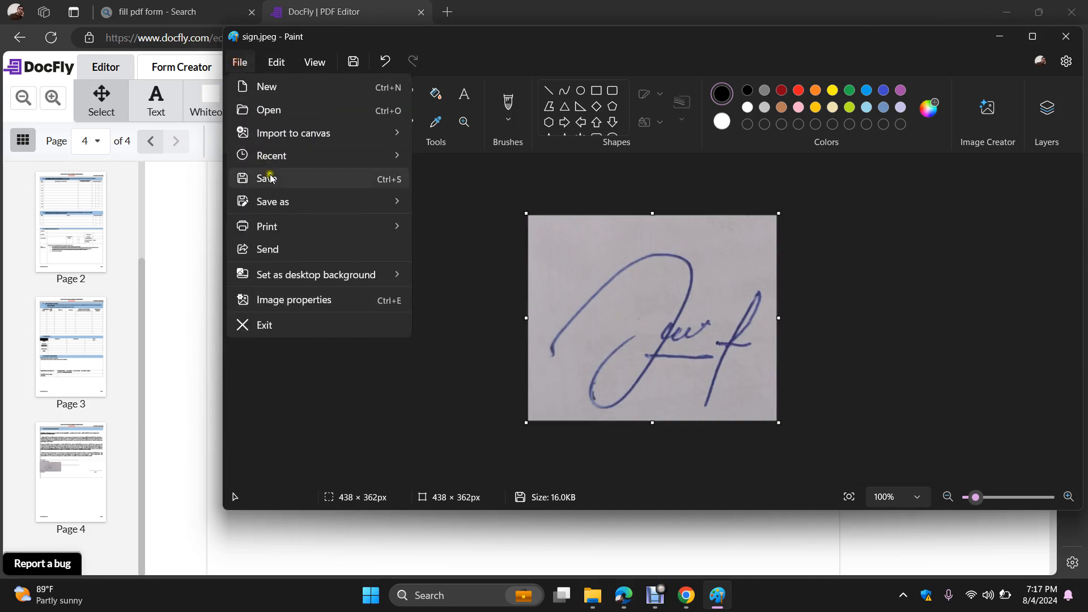
mouse_move(278, 203)
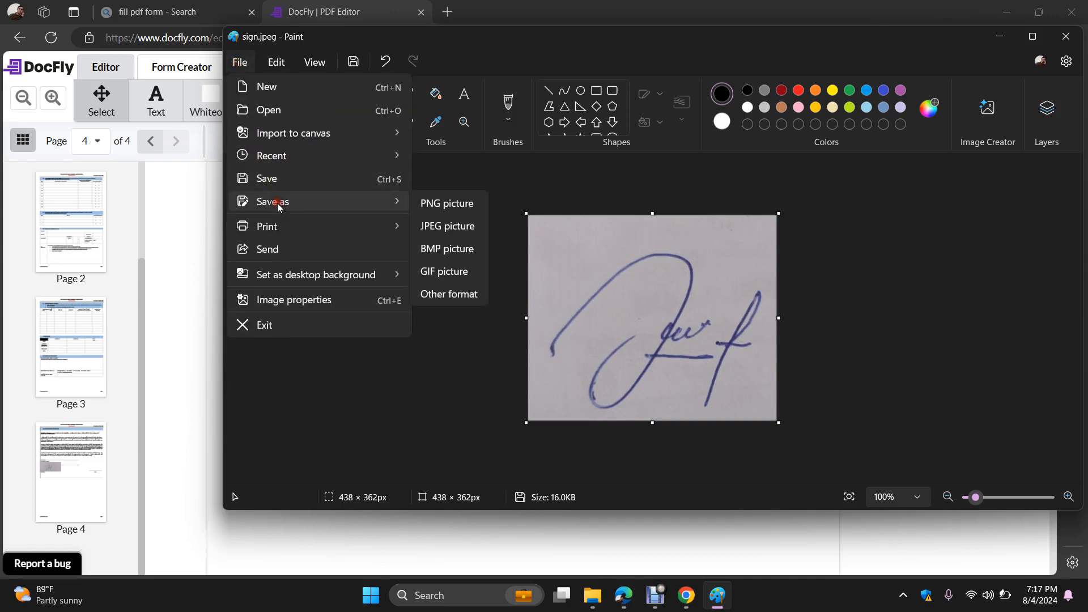
left_click(434, 204)
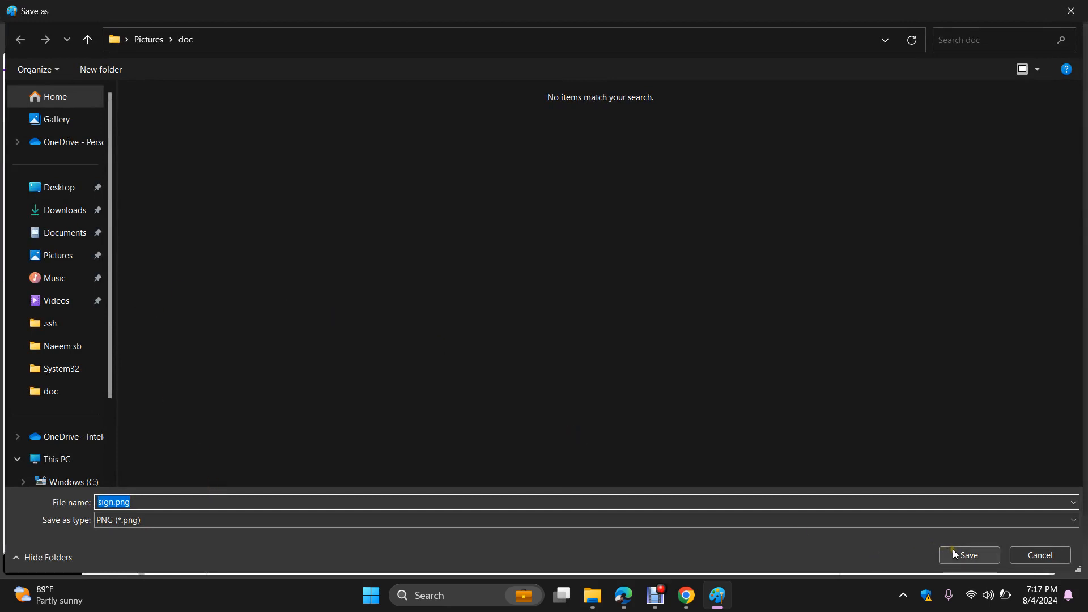
left_click(930, 519)
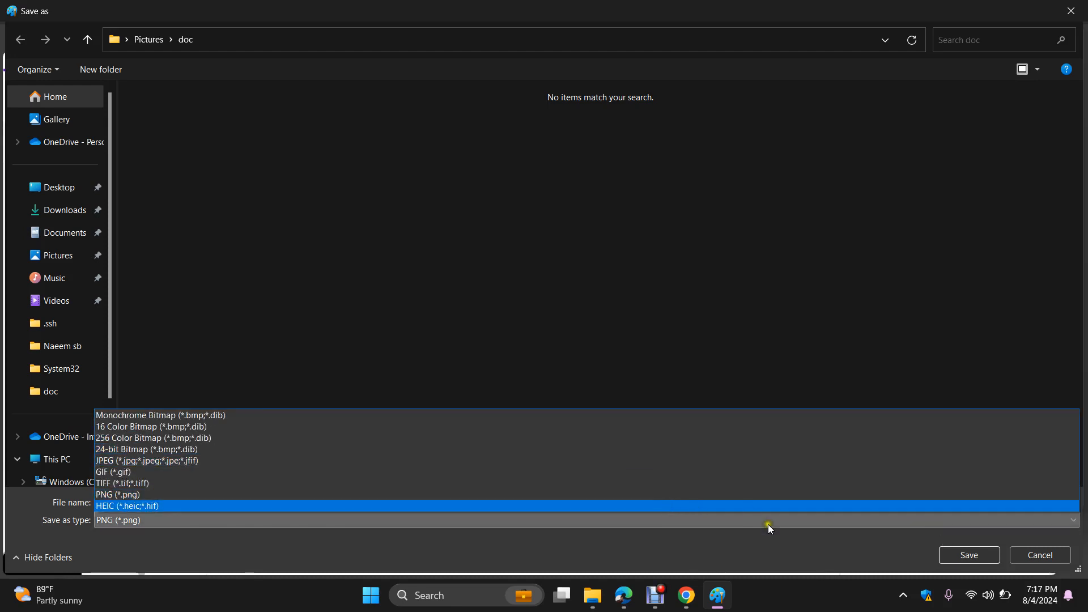
left_click(608, 166)
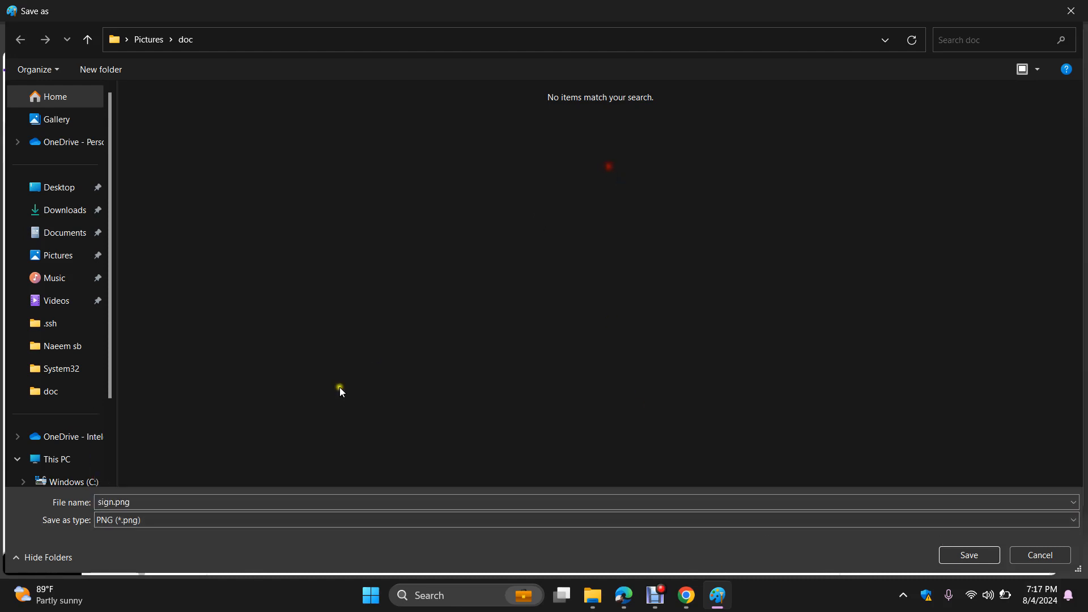
left_click(192, 501)
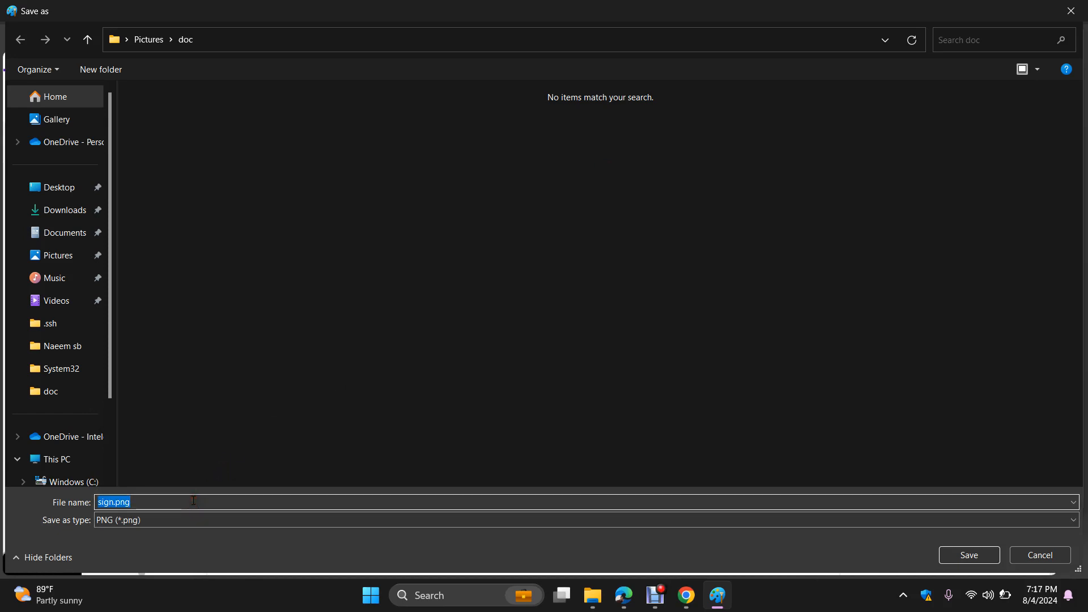
left_click(193, 500)
left_click(969, 555)
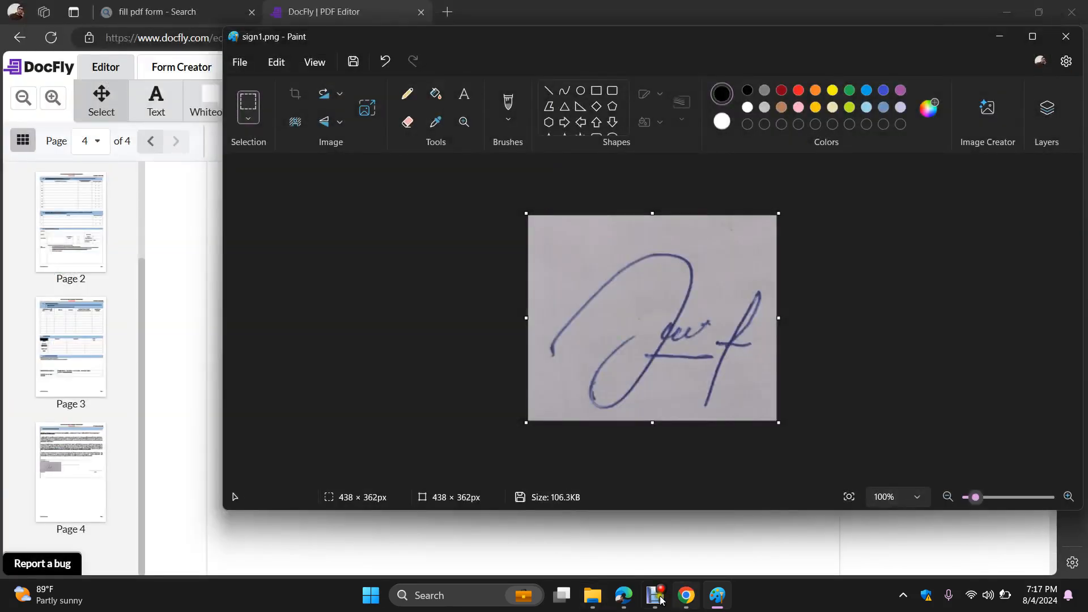
Switch back to the DocFly editor and delete the oversized signature image from page 4
left_click(638, 601)
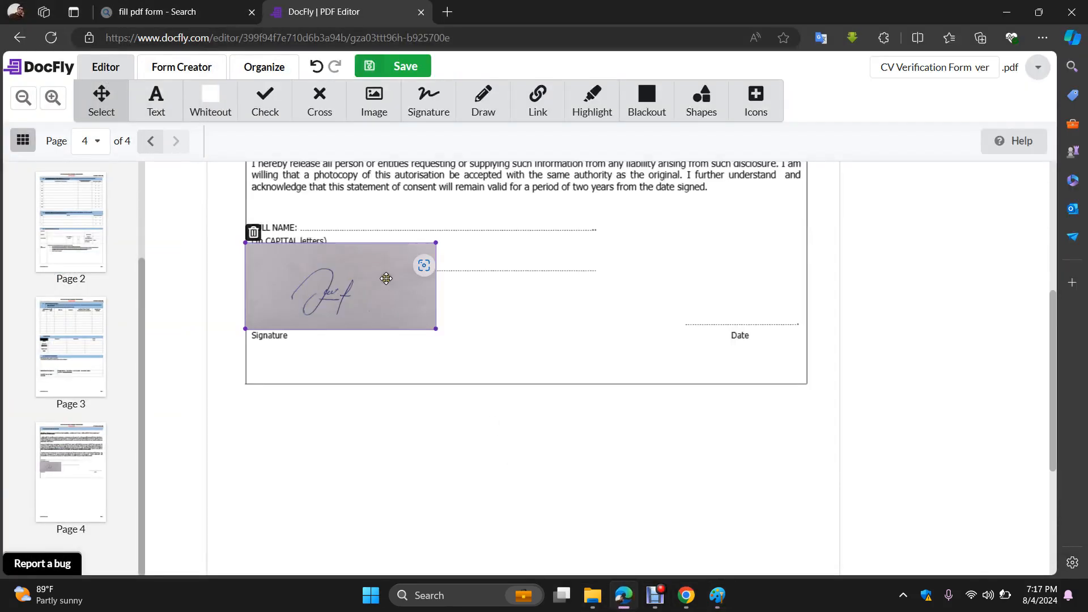
left_click(254, 233)
left_click(255, 232)
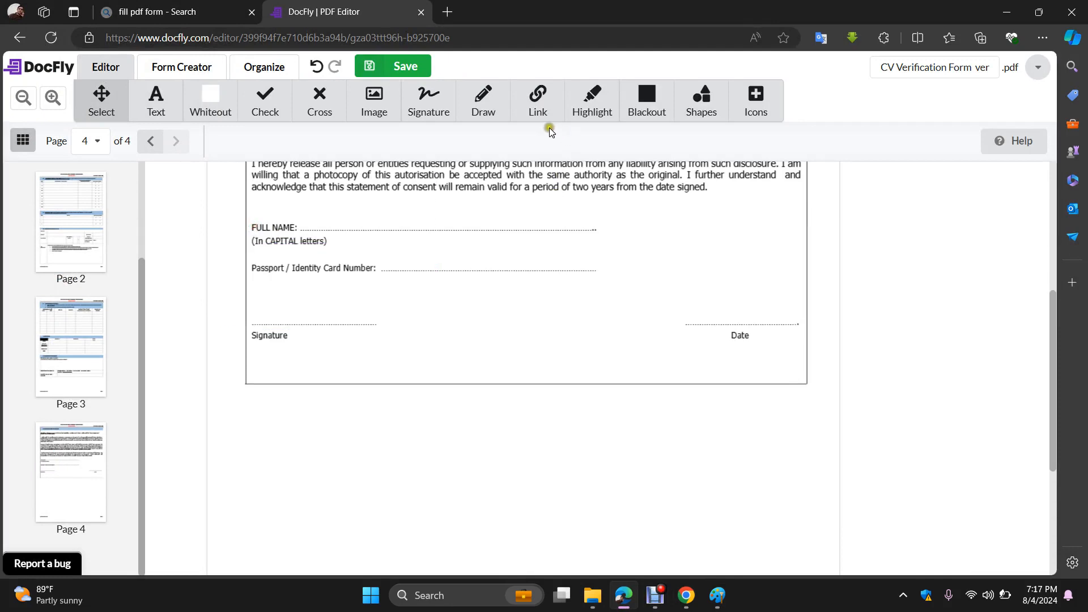
Delete the stored signature and create a new one from the uploaded picture sign1.png in the doc folder
left_click(429, 101)
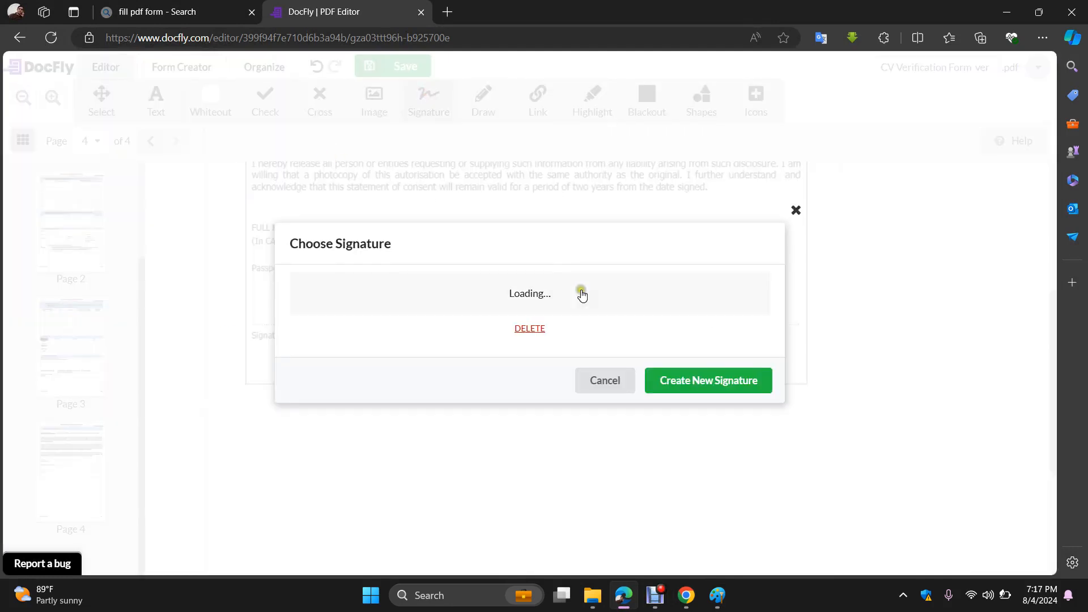
left_click(530, 330)
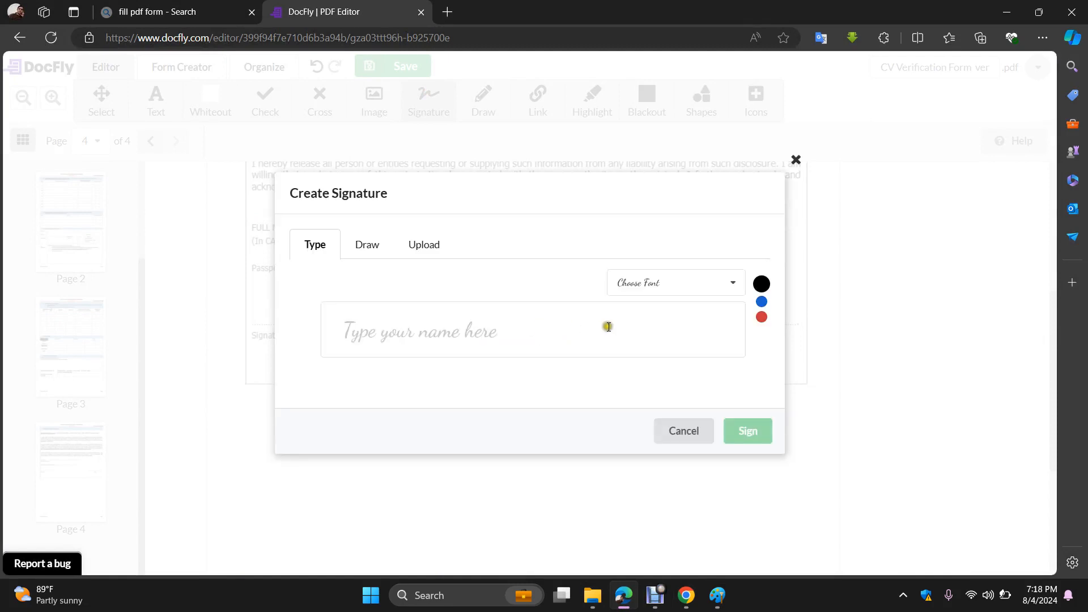
left_click(412, 246)
left_click(521, 309)
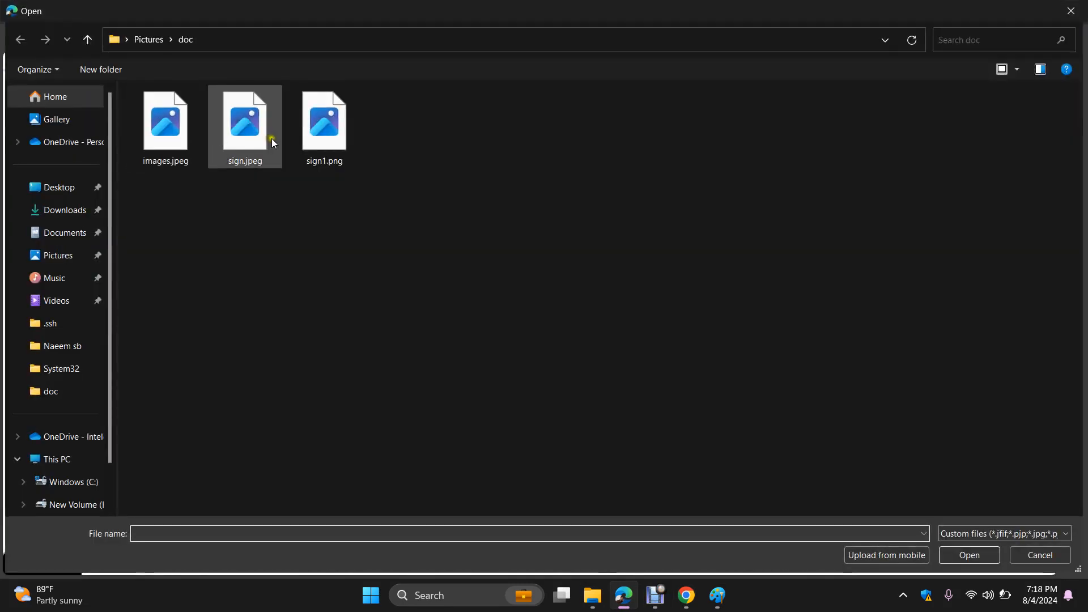
double_click(307, 136)
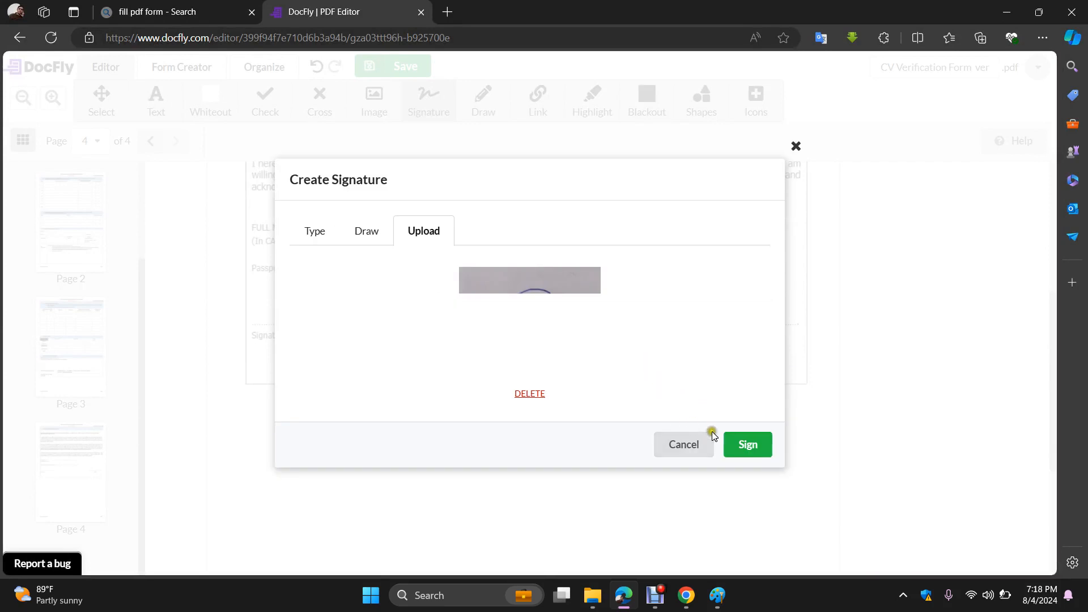
left_click(737, 445)
left_click(747, 445)
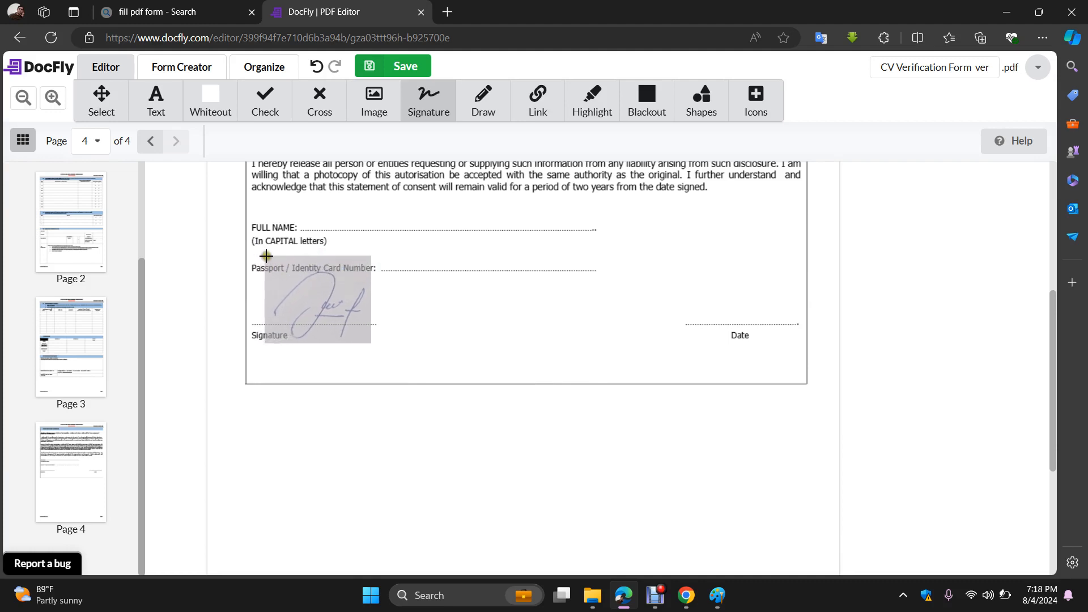
Place the new signature on page 4 and move it over the Signature line, below the Passport / Identity Card Number field
left_click(270, 256)
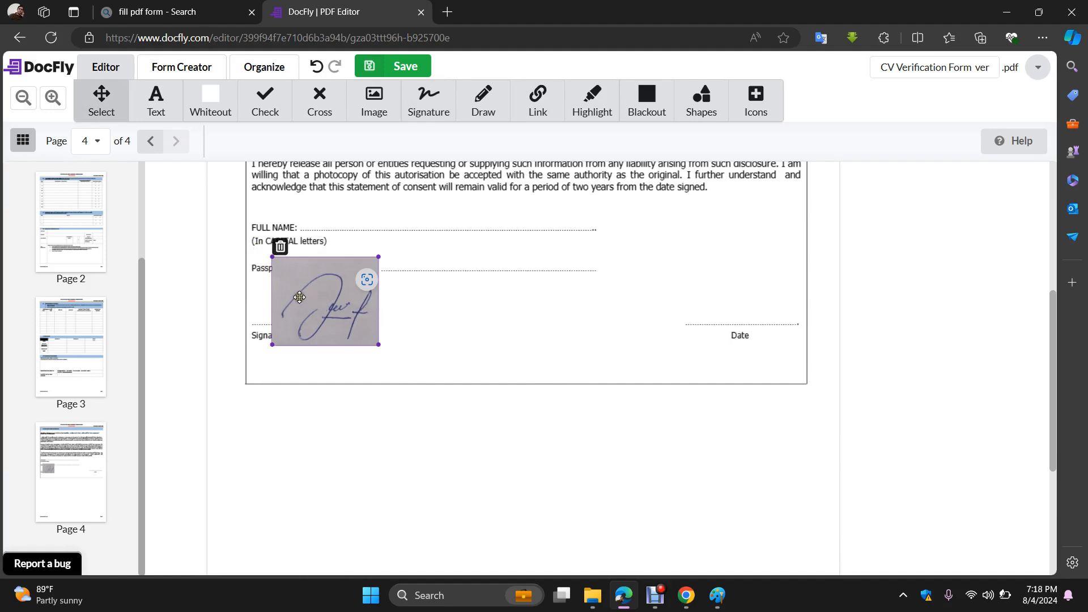
left_click_drag(298, 298, 284, 317)
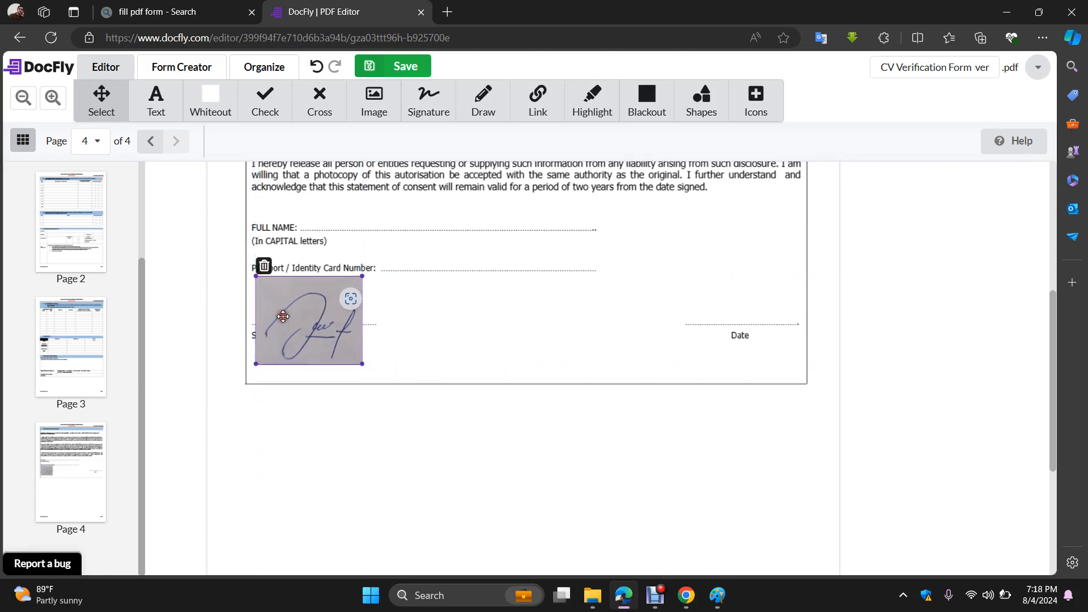
left_click(470, 306)
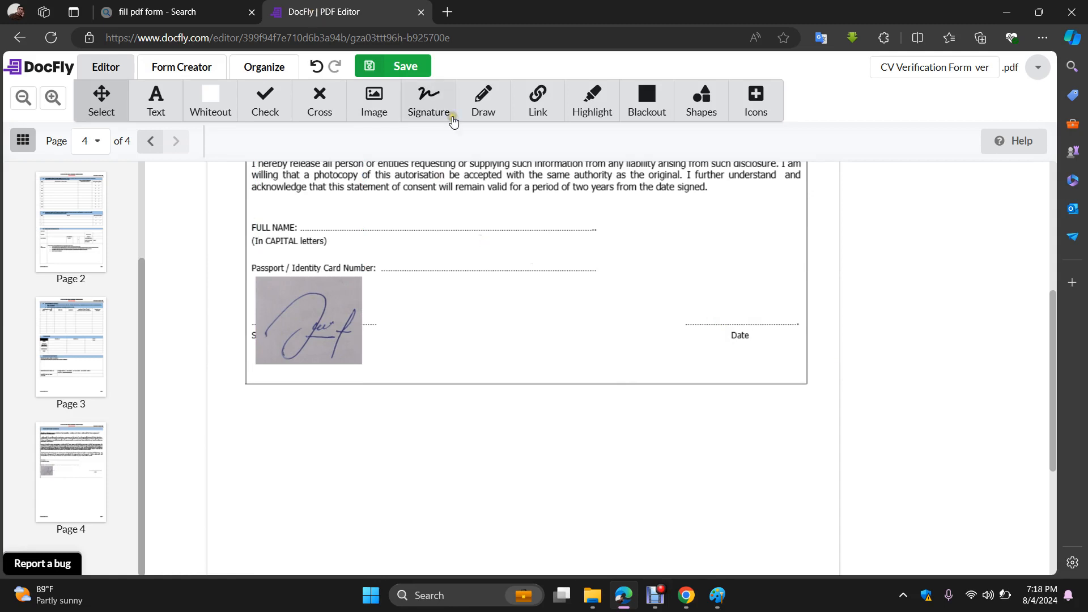
Save the filled CV Verification Form and export it as a file download
left_click(402, 65)
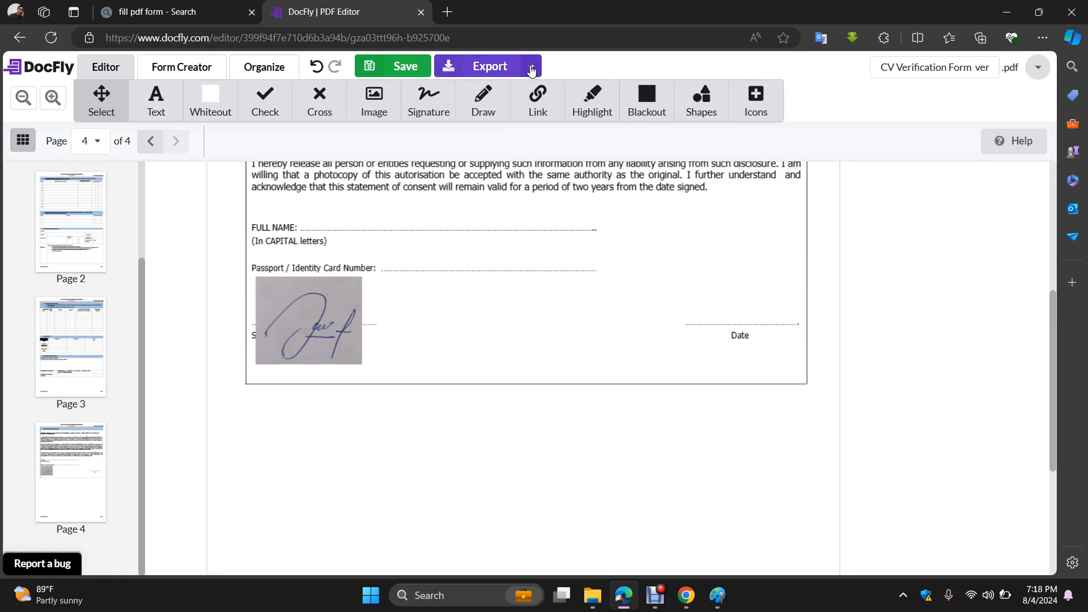
left_click(499, 66)
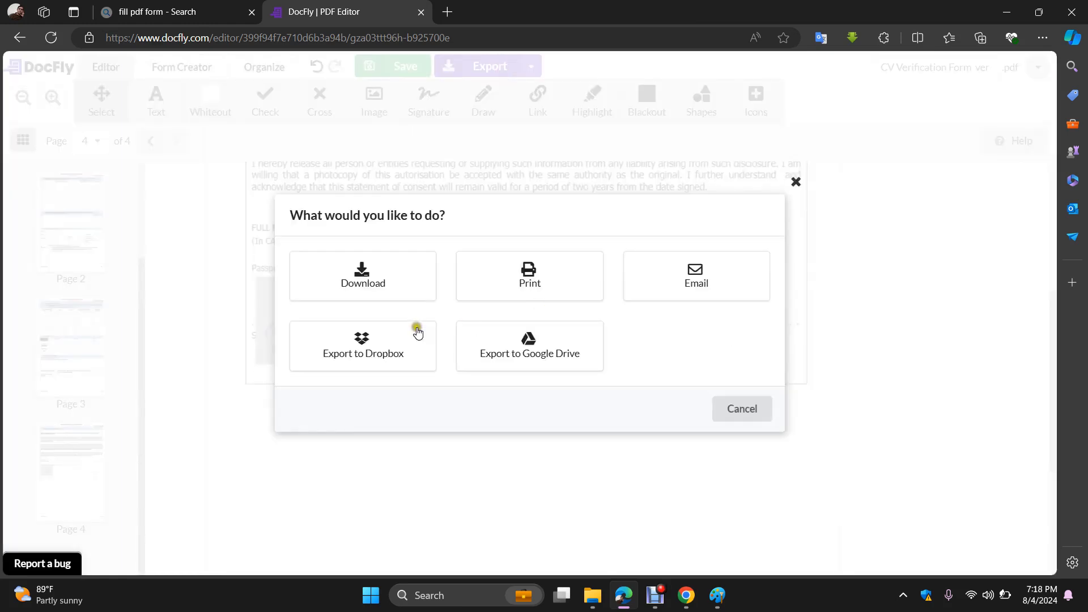
left_click(381, 291)
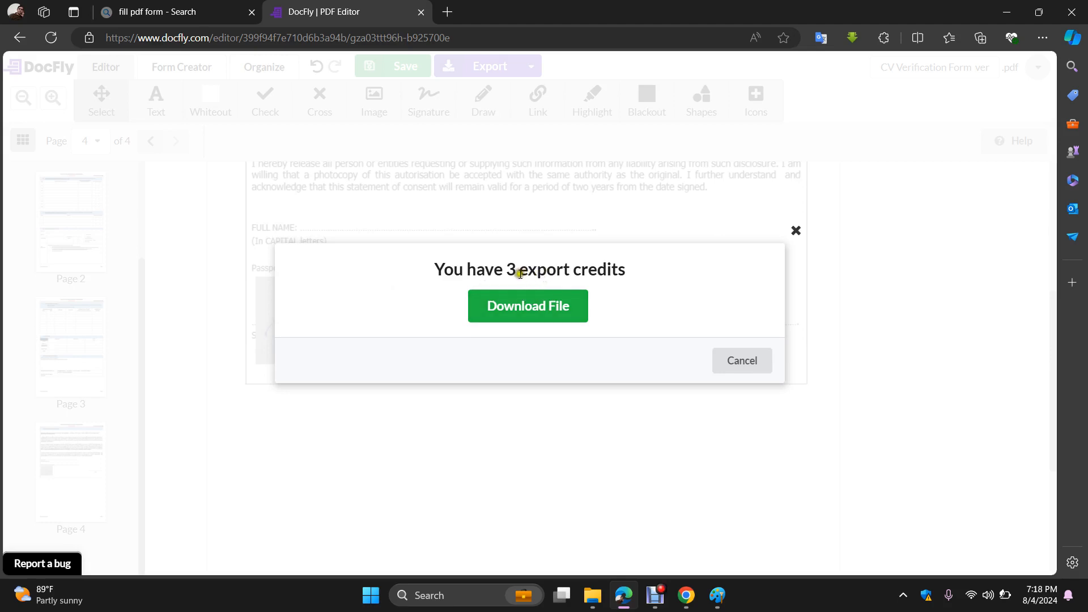
left_click(520, 305)
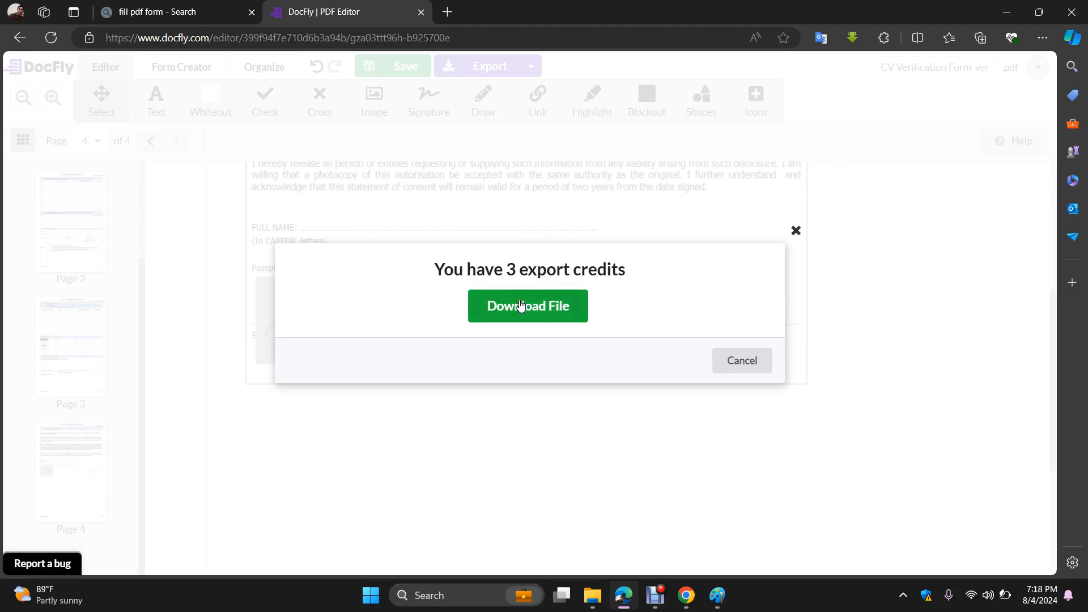
left_click(520, 306)
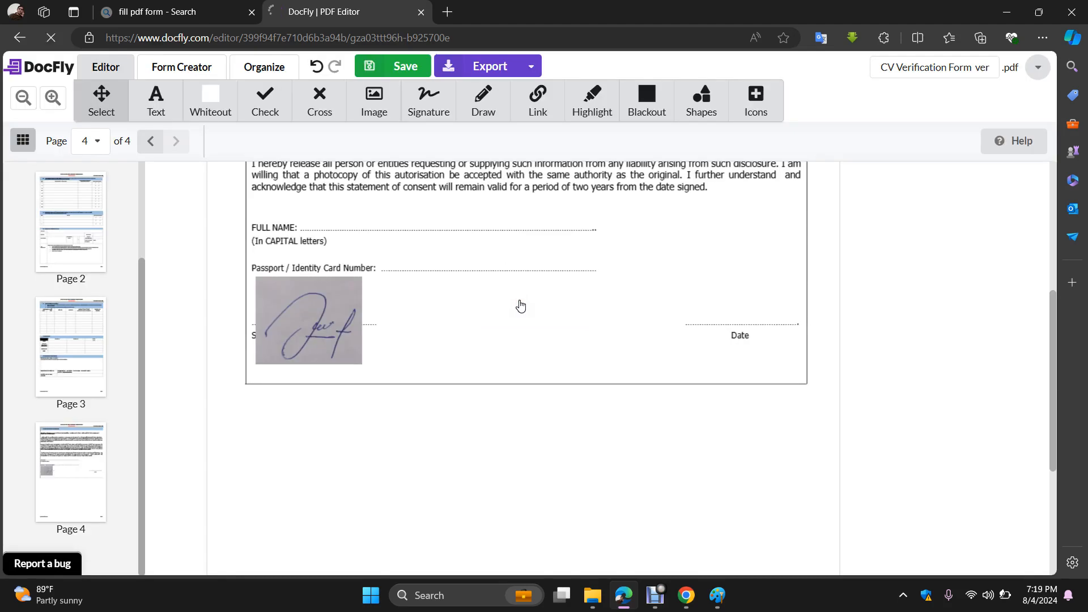